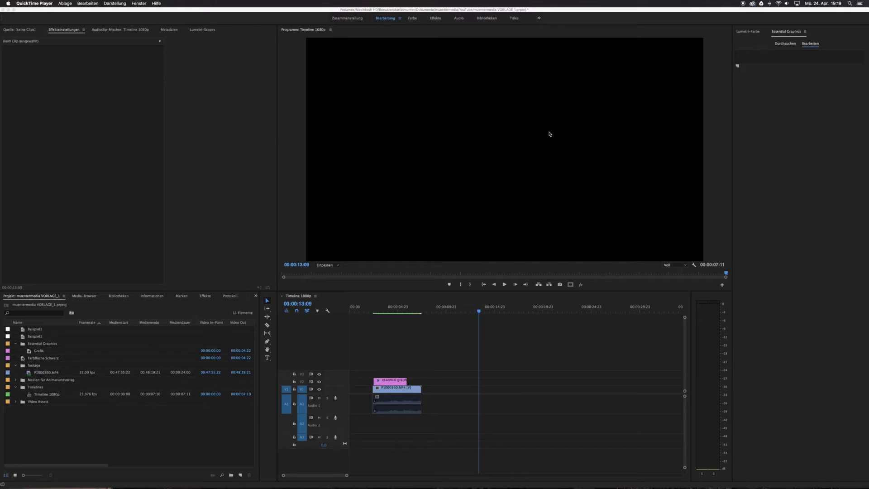
Bring Premiere Pro to the front and show the Project panel's New Item list.
click(241, 444)
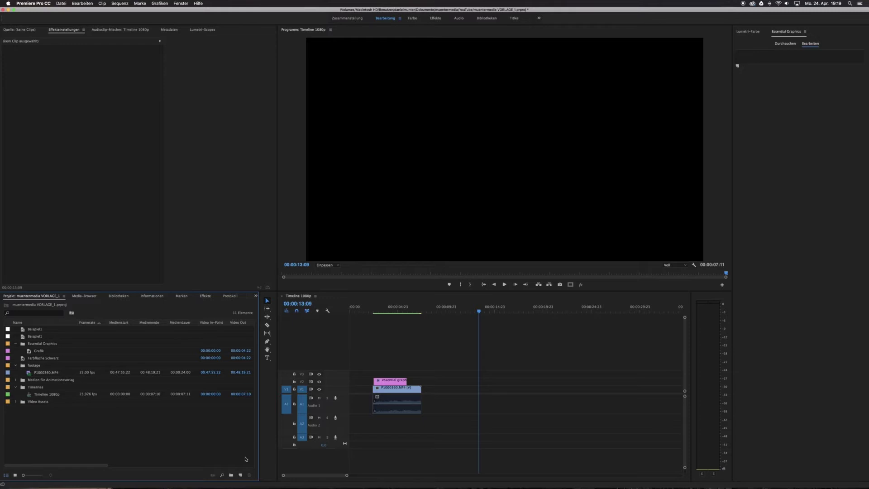
click(241, 475)
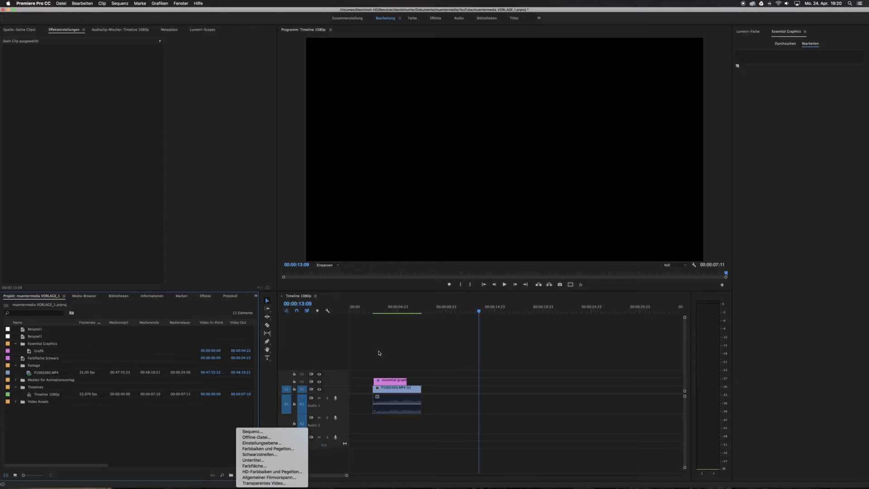
Close the New Item list and File menu unused, then park the playhead near 00:00:18:19.
click(438, 342)
click(368, 311)
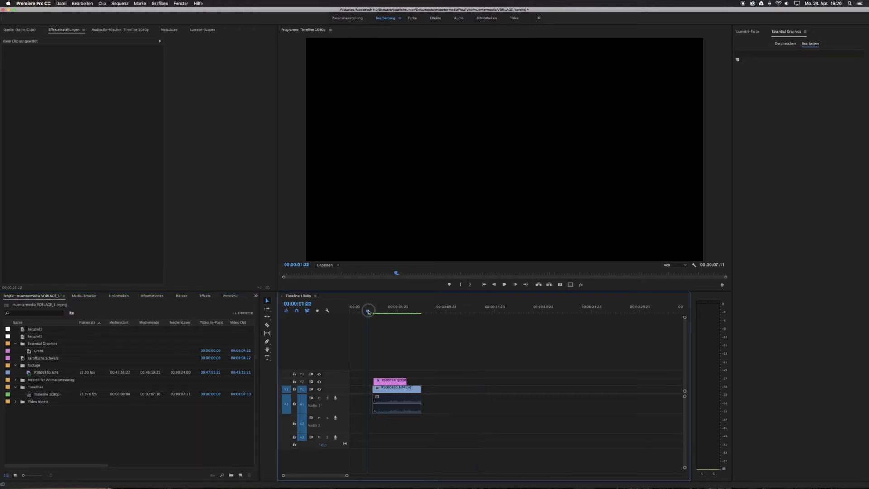
click(240, 475)
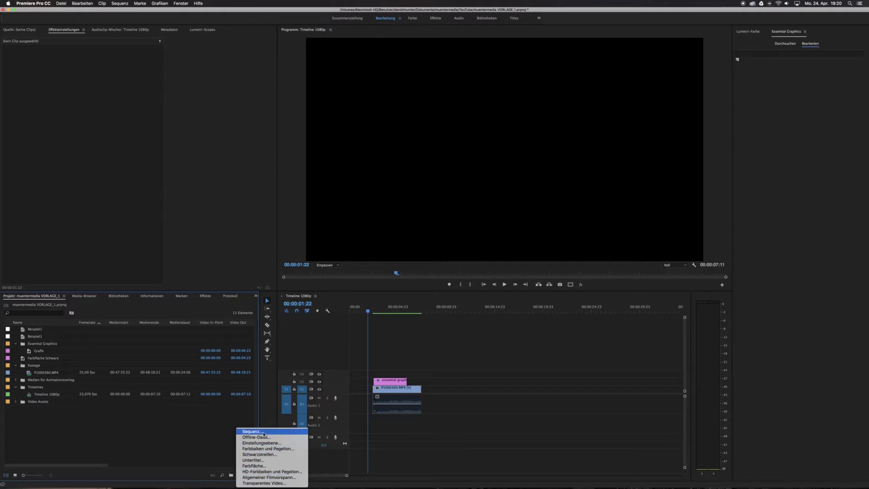
click(64, 6)
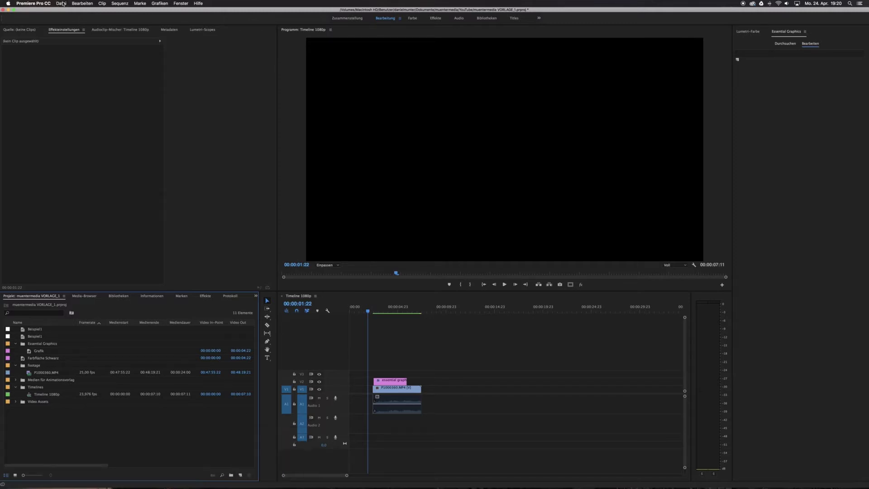
click(64, 5)
mouse_move(63, 10)
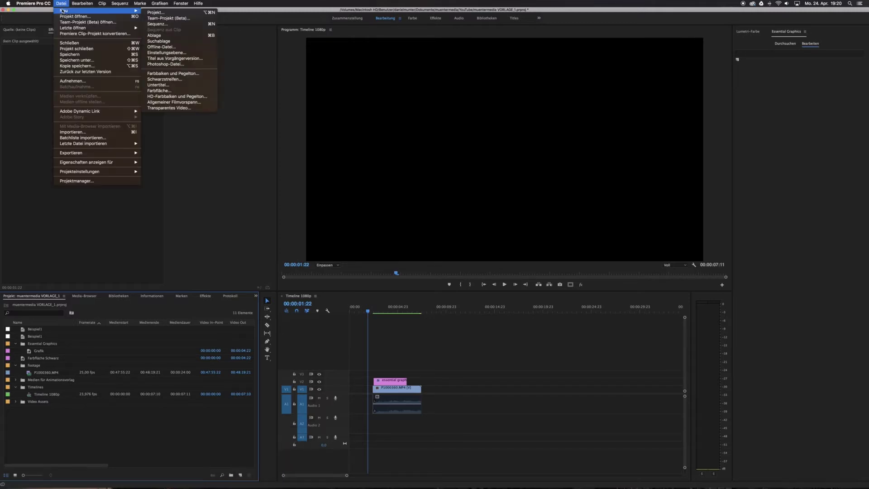
click(265, 4)
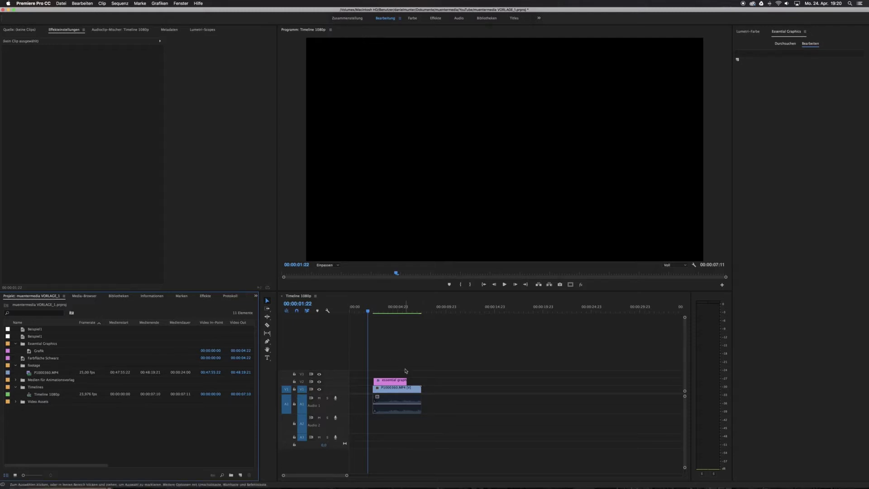
drag(445, 311, 532, 311)
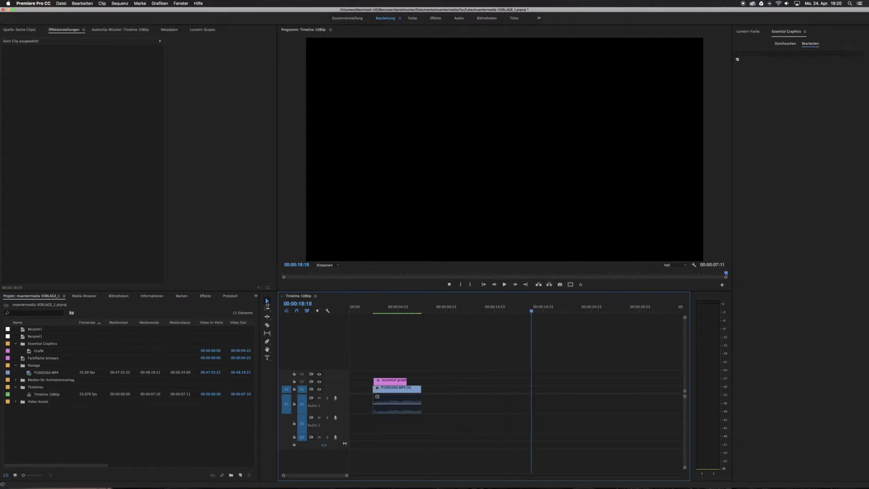
Draw a text box in the upper left of the frame and type TITEL 01.
click(268, 359)
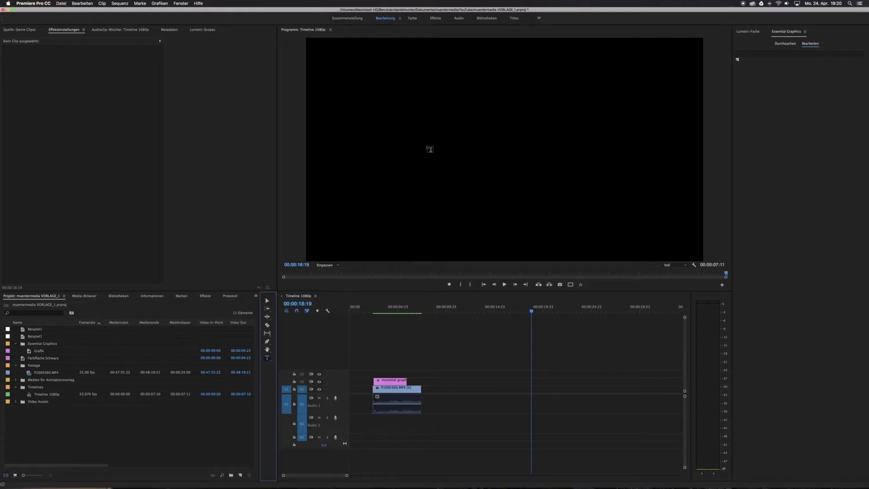
drag(384, 99, 564, 160)
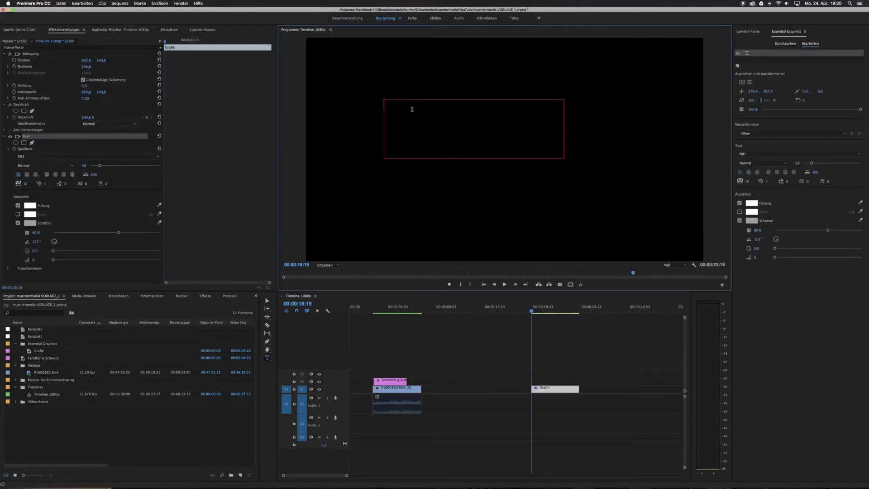
text(TITEL 01)
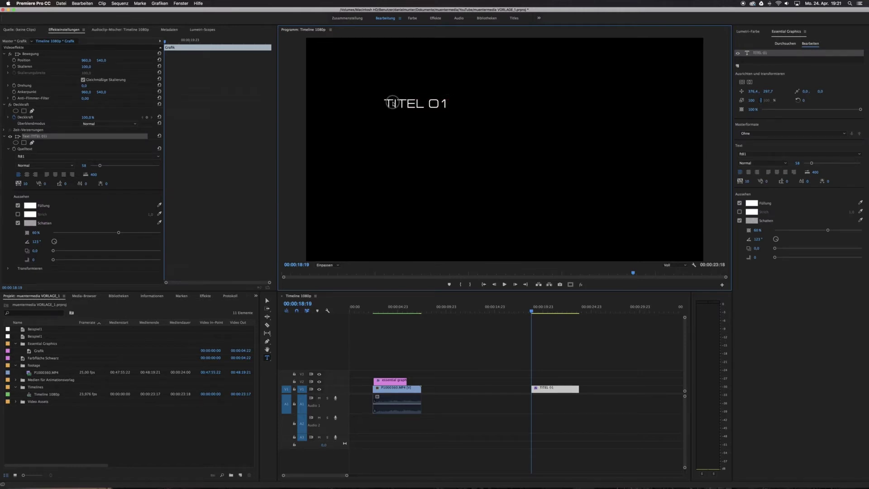
double_click(386, 104)
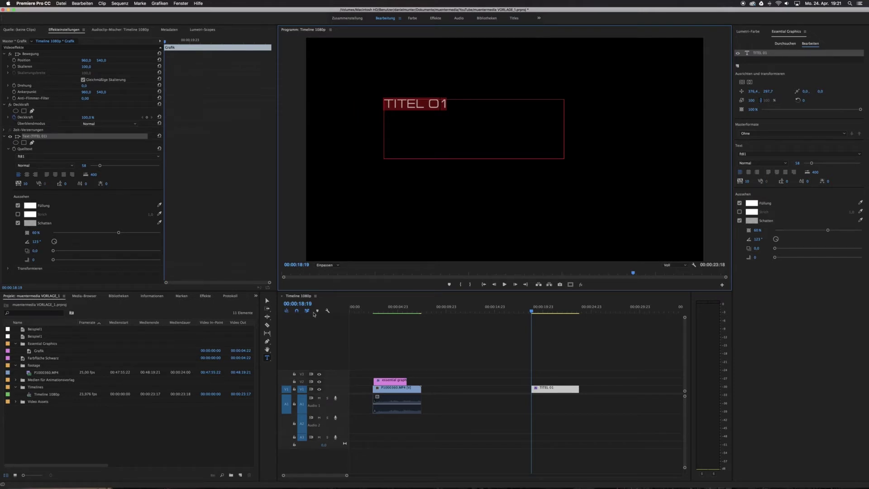
Return to the Selection tool and move the playhead into the TITEL 01 clip.
click(267, 300)
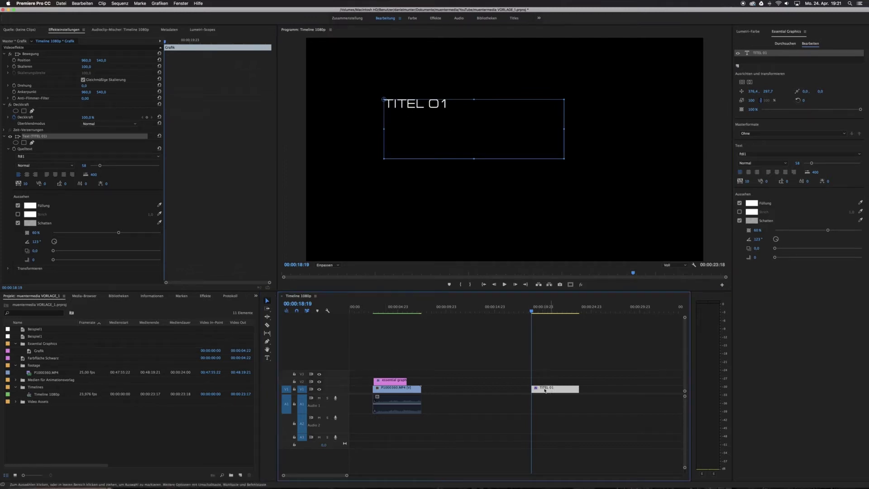
click(512, 376)
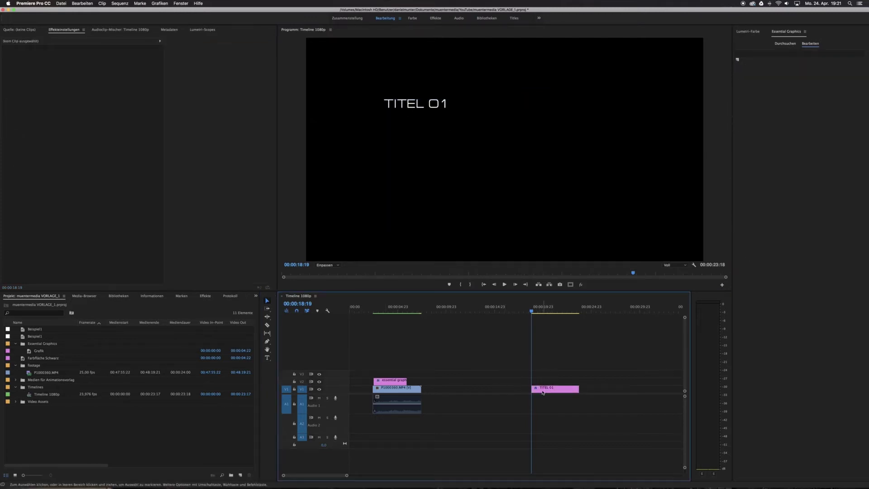
drag(533, 314, 547, 388)
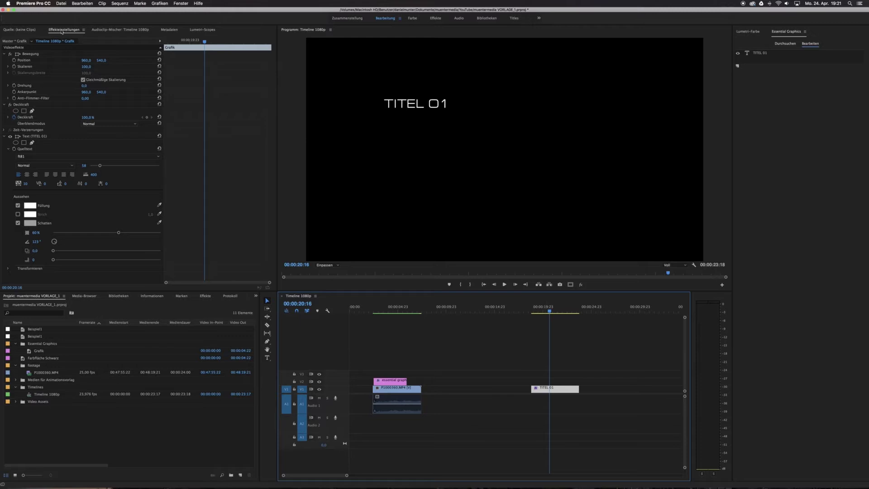
click(28, 137)
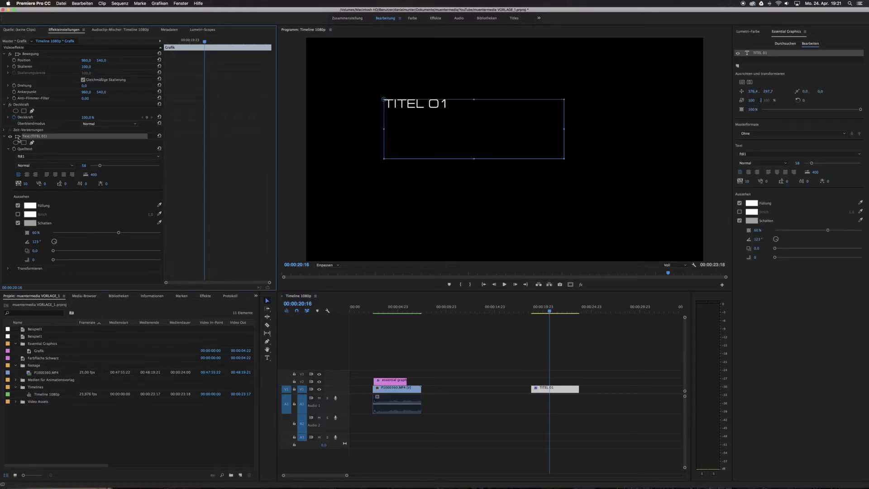
click(5, 137)
click(5, 136)
click(14, 149)
key(Right)
key(Right)
key(Right)
click(146, 149)
click(268, 359)
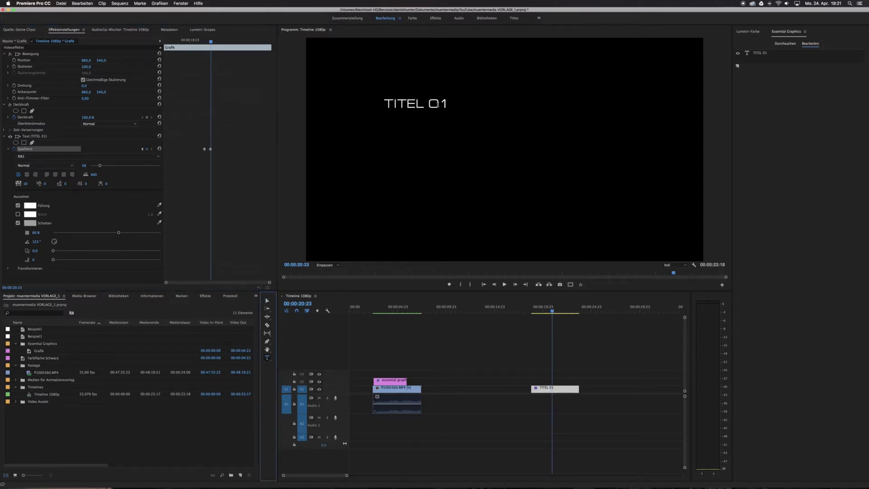
click(439, 104)
click(439, 103)
click(446, 103)
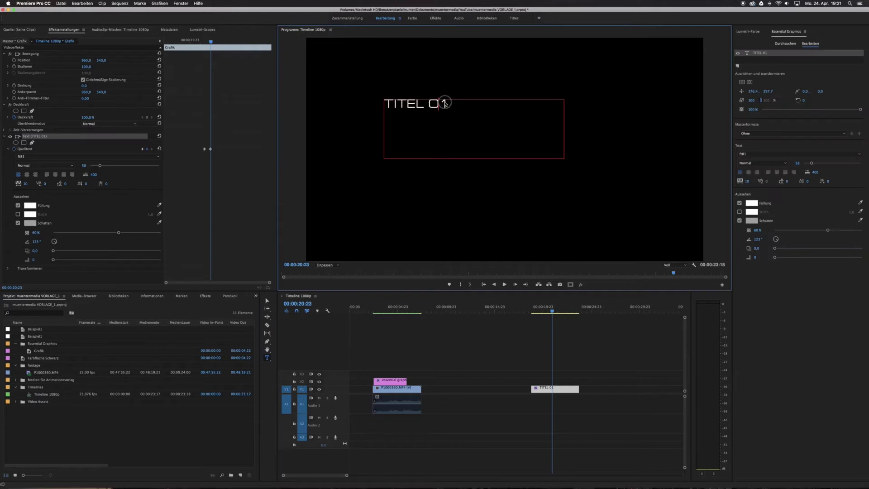
key(BackSpace)
text(2)
mouse_move(552, 312)
mouse_down()
mouse_move(538, 312)
mouse_move(551, 312)
mouse_up()
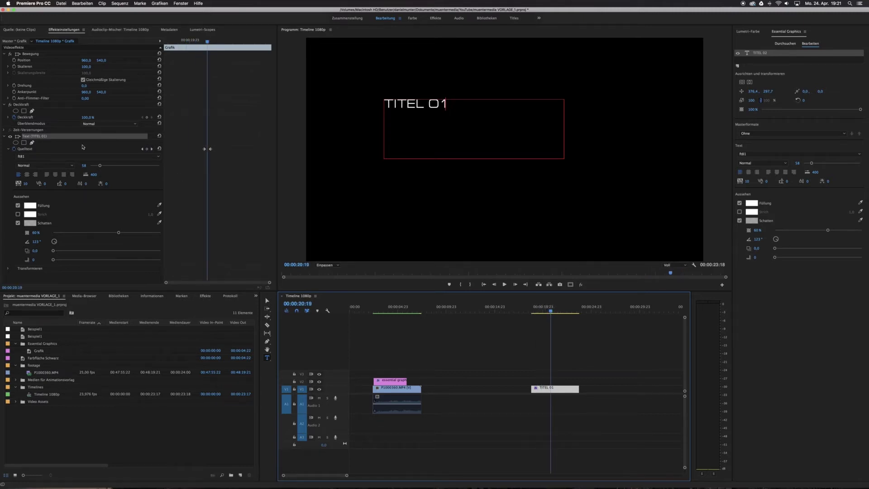
click(15, 149)
click(495, 258)
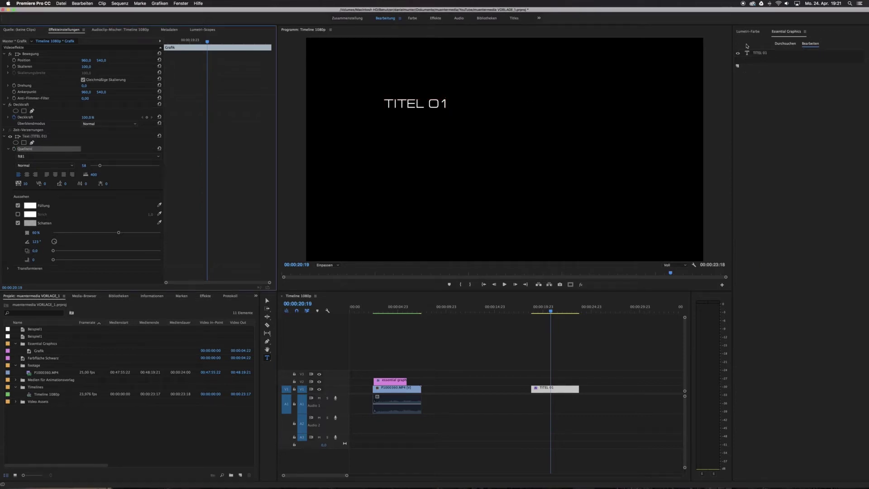
Undock and close the Essential Graphics window, then shift TITEL 01 right and down.
click(805, 31)
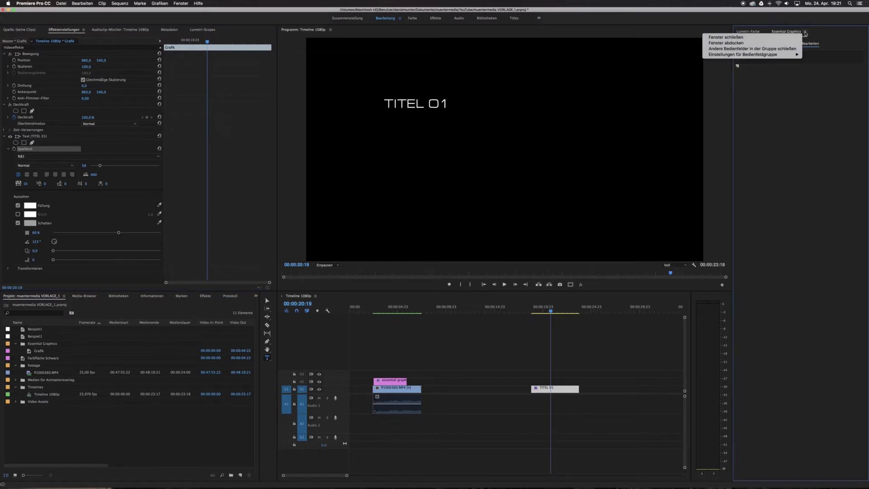
click(769, 43)
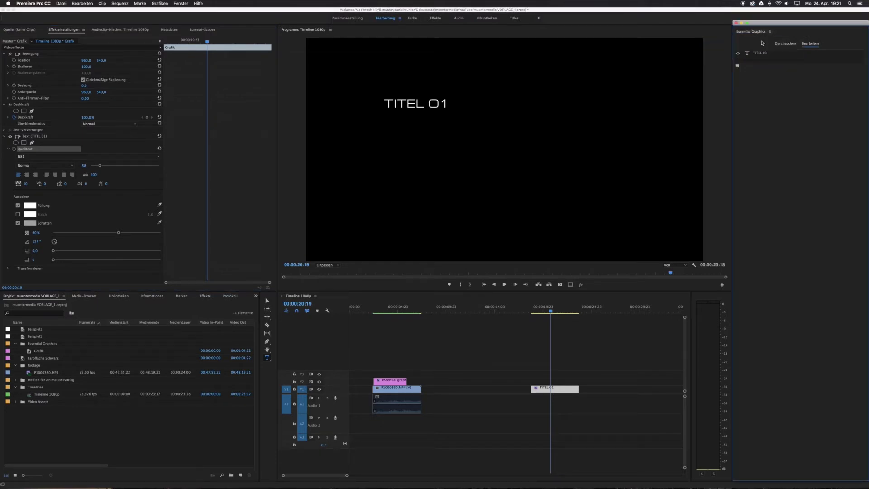
click(769, 32)
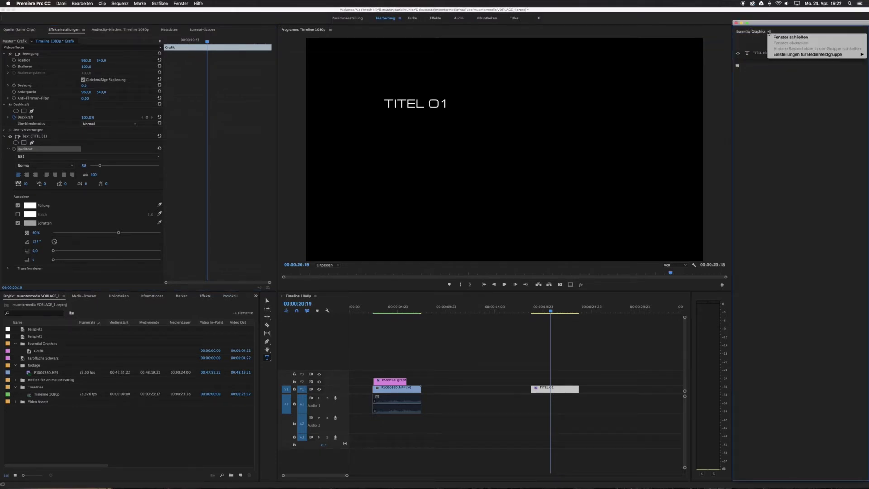
click(782, 36)
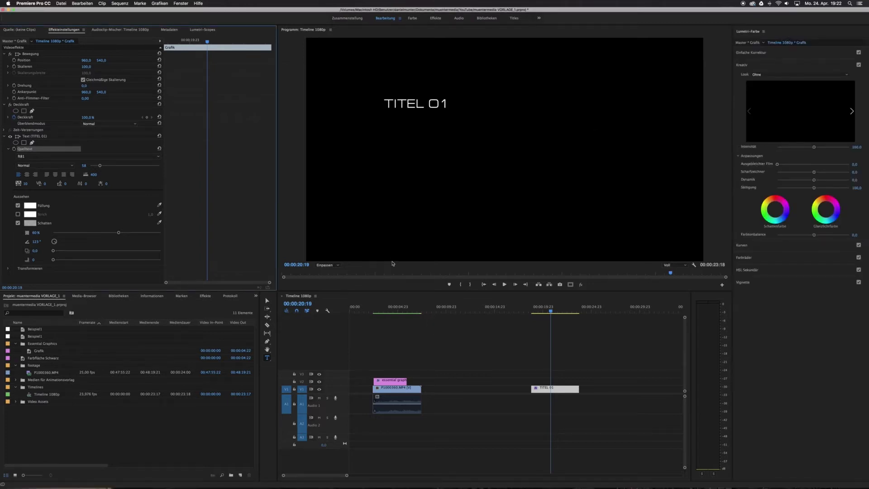
click(267, 301)
drag(421, 111, 449, 116)
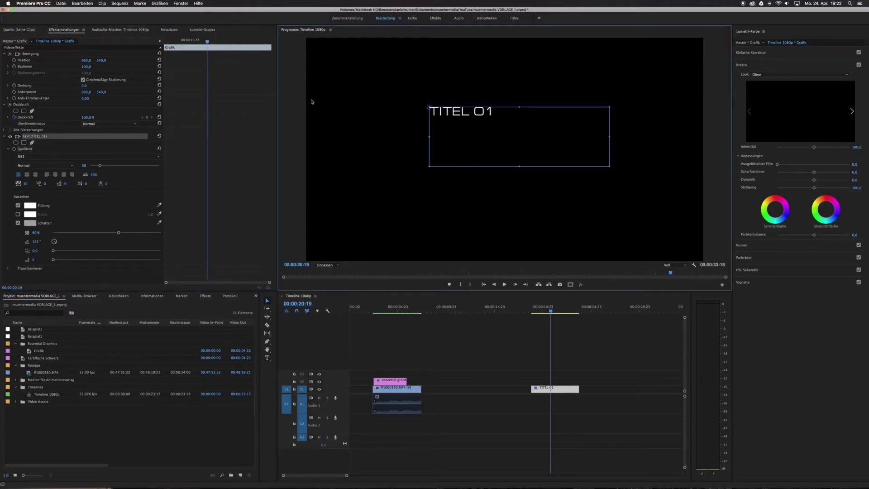
Restore Essential Graphics from the Window menu and dock it beside Lumetri Color, TITEL 01 clip selected.
click(175, 3)
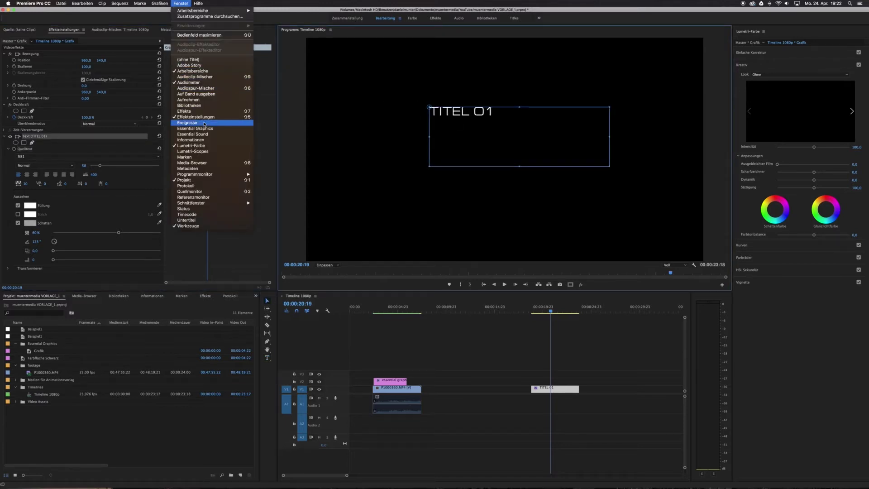
click(223, 128)
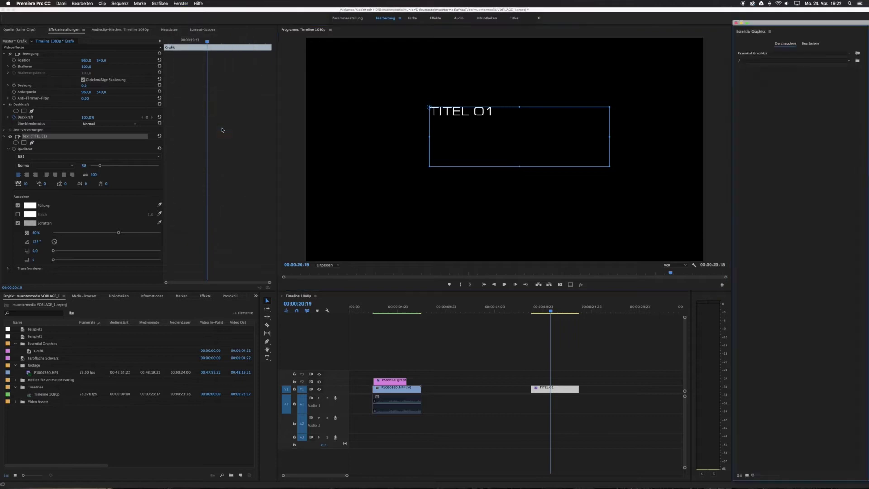
click(553, 77)
mouse_move(553, 78)
mouse_down()
mouse_move(282, 13)
mouse_move(313, 66)
mouse_up()
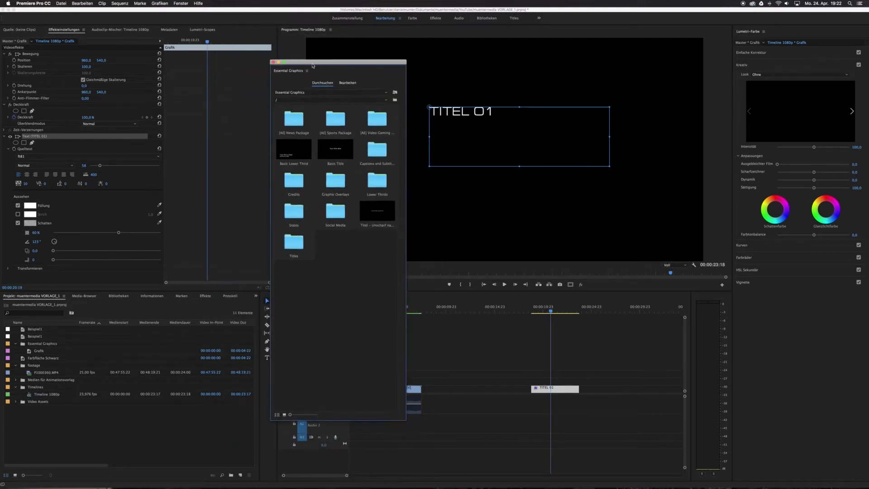
drag(280, 73, 777, 34)
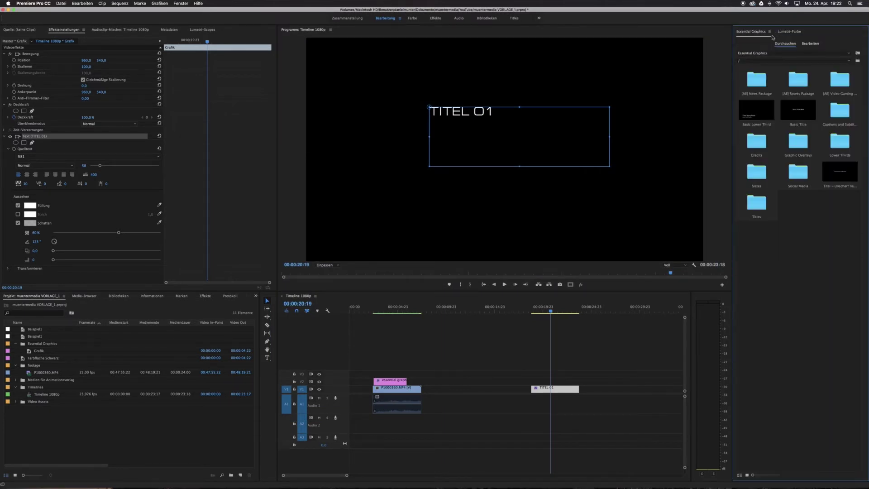
click(789, 32)
click(550, 378)
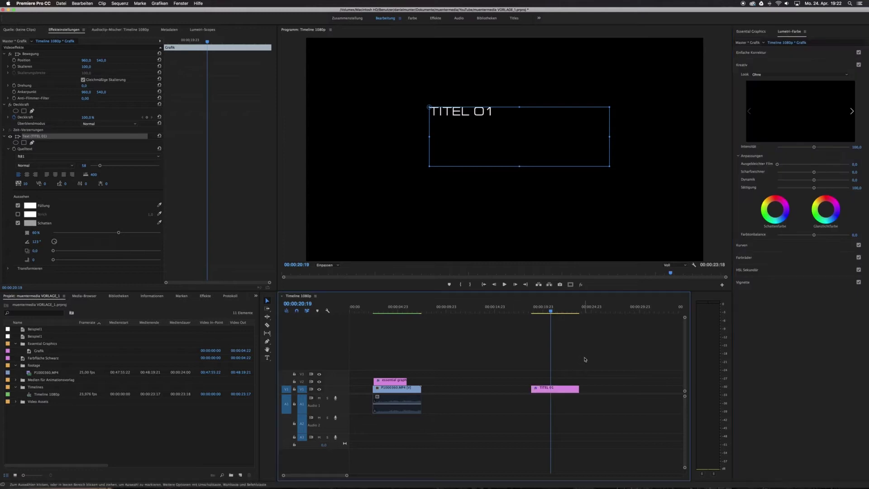
click(551, 389)
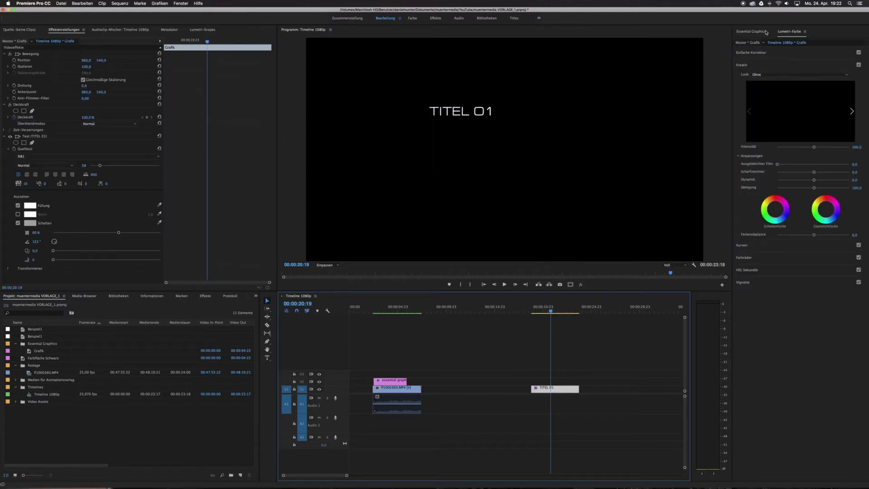
click(749, 31)
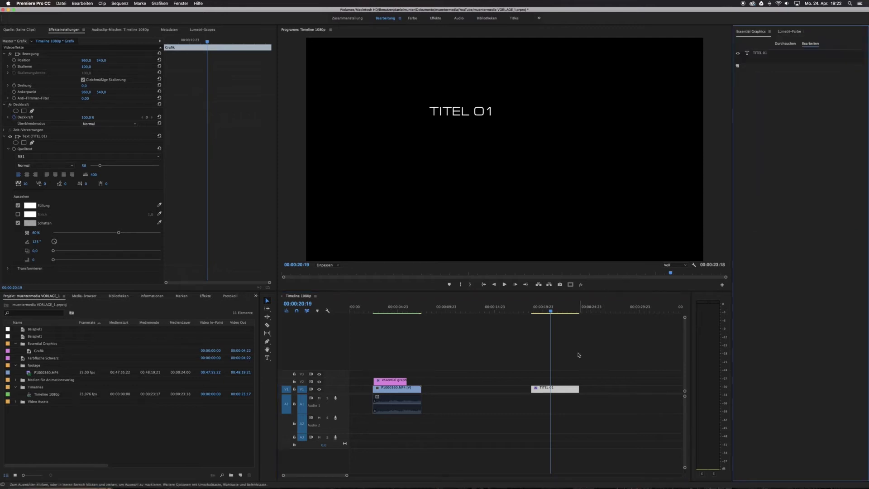
click(451, 112)
click(451, 112)
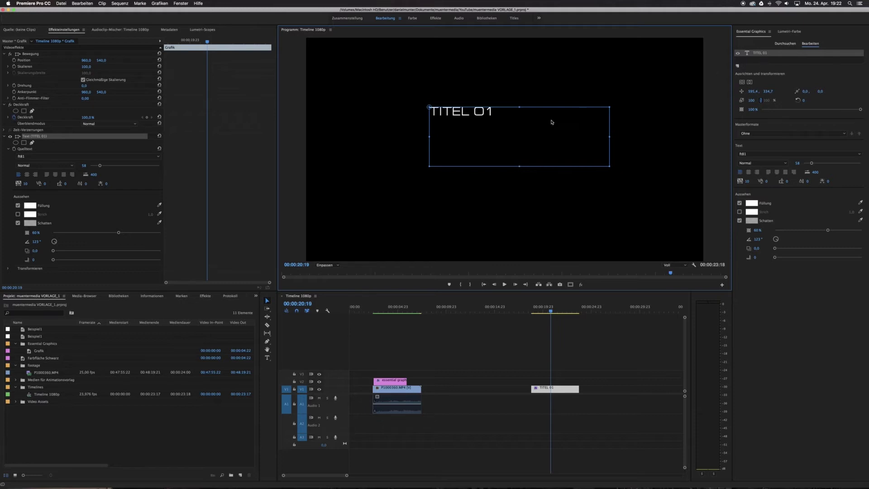
click(517, 195)
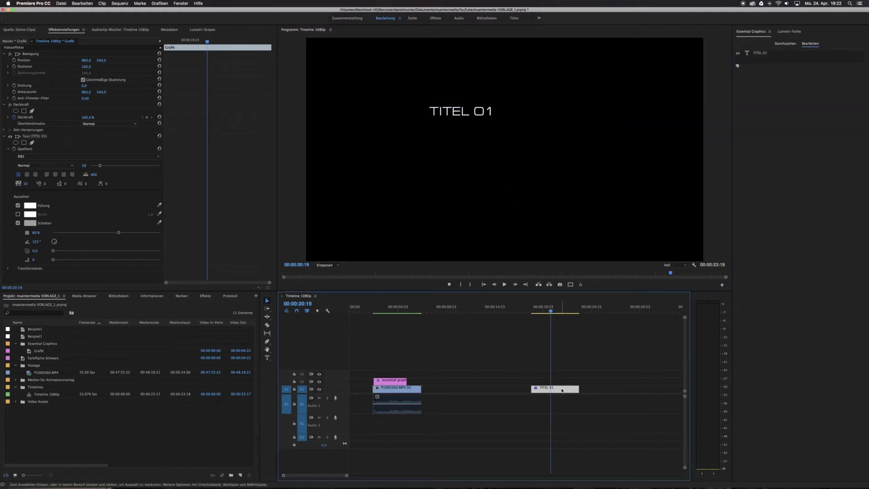
Add a new text layer reading sdsdsdsd just below the TITEL 01 title.
click(267, 358)
click(453, 195)
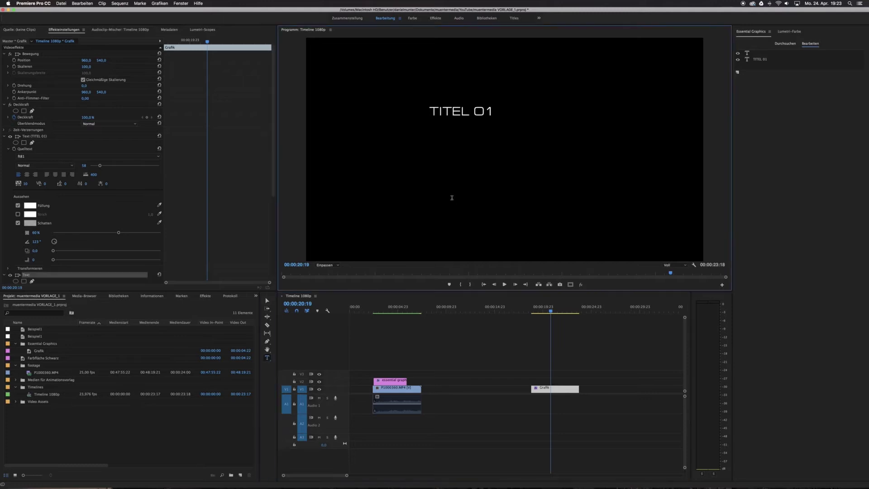
text(sdsdsdsd)
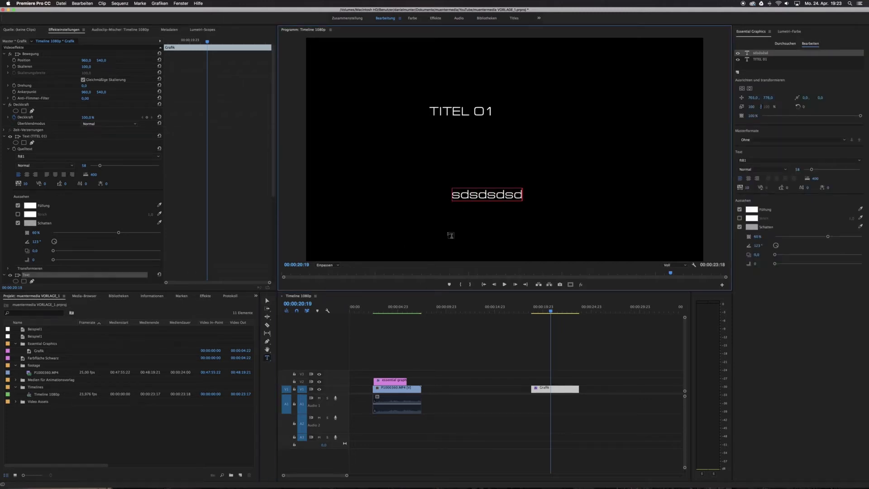
key(Escape)
click(453, 205)
key(super+shift+a)
Give the sdsdsdsd text a dark red fill colour, 9D1E1E.
click(269, 359)
click(456, 197)
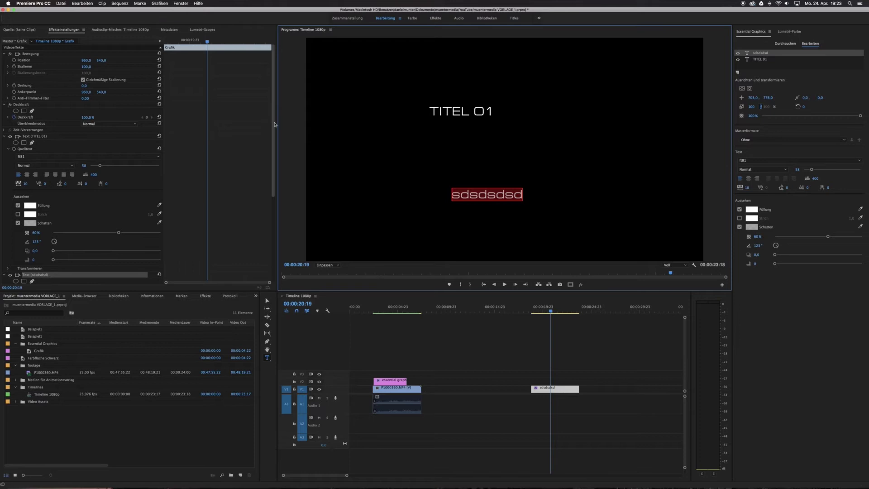
drag(272, 136, 272, 196)
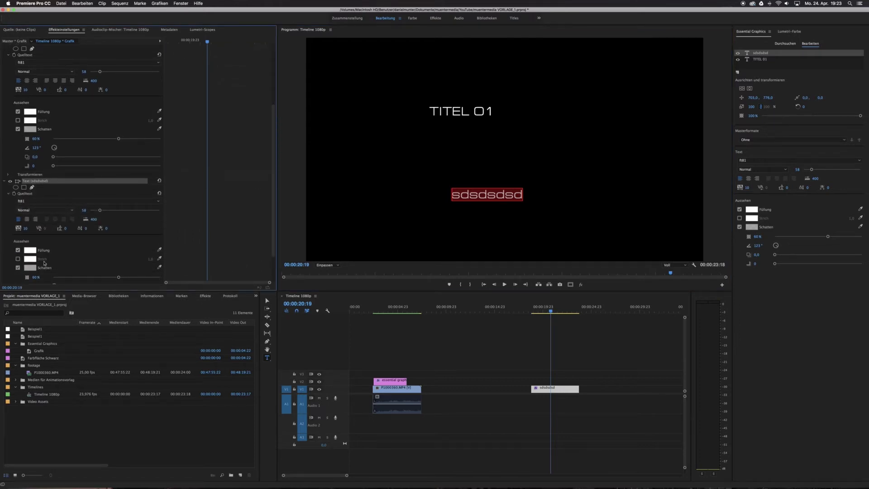
click(29, 250)
click(427, 167)
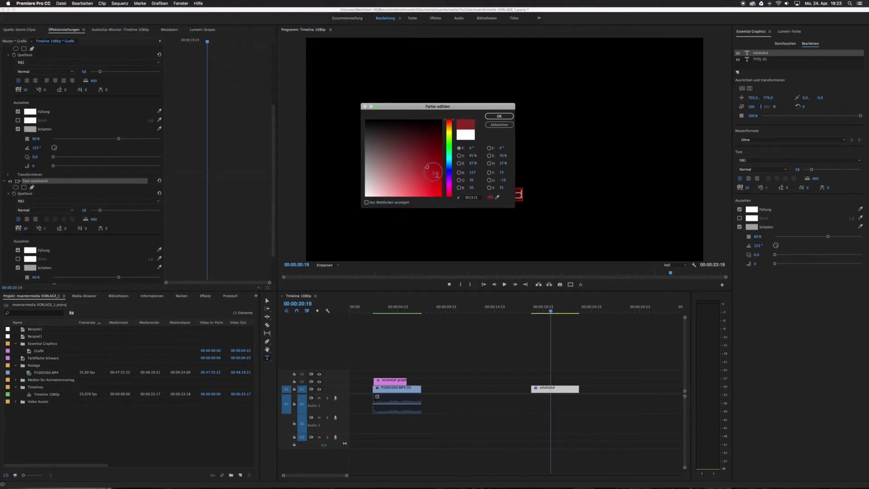
click(500, 116)
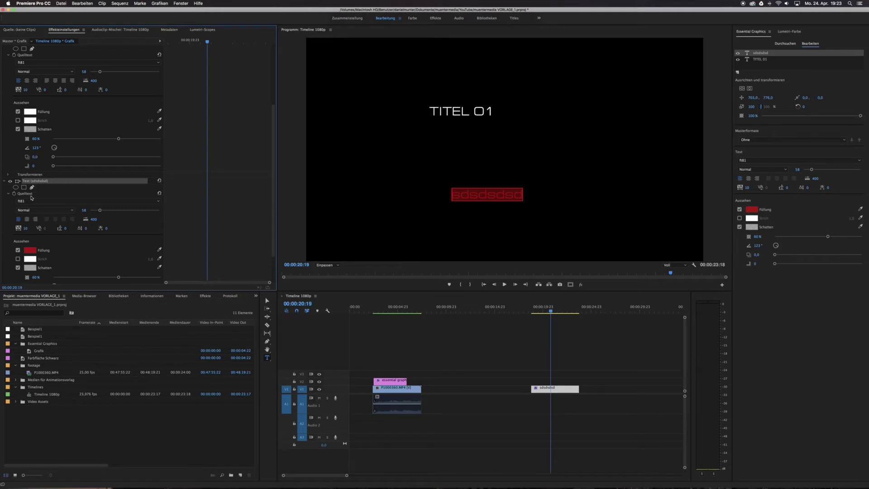
Enlarge the sdsdsdsd text from 58 to 129 and move it up near the title.
drag(99, 210, 112, 210)
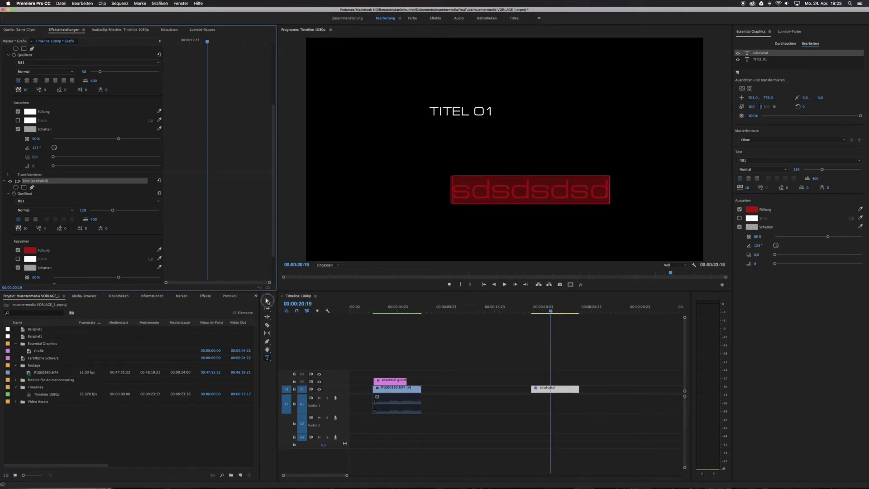
click(267, 301)
drag(458, 189, 418, 110)
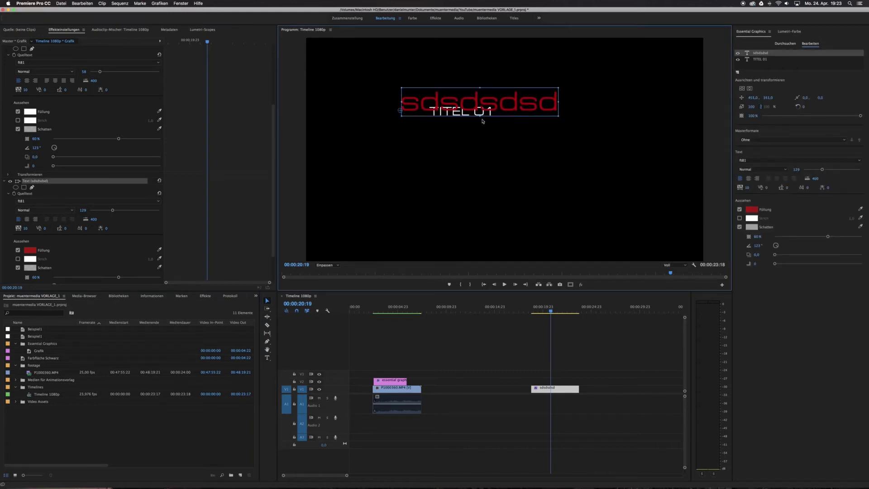
Put sdsdsdsd beneath TITEL 01 in the layer order and below it in the frame.
drag(763, 53, 739, 69)
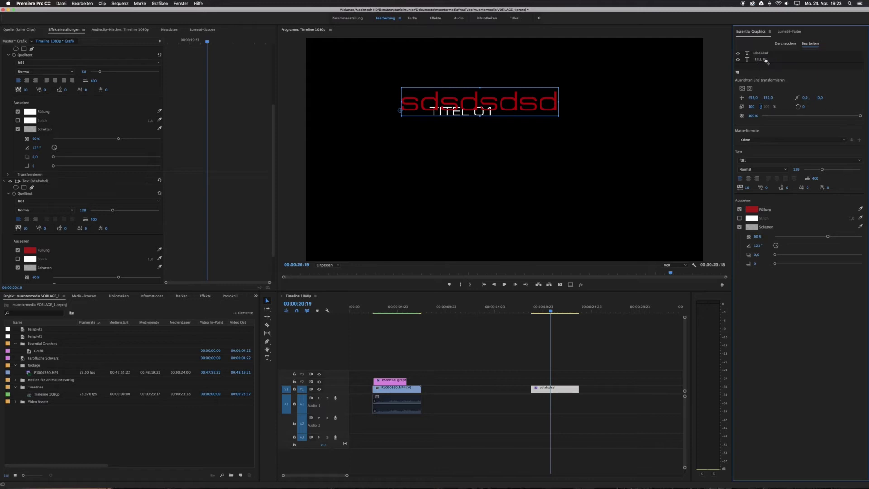
click(468, 113)
click(761, 60)
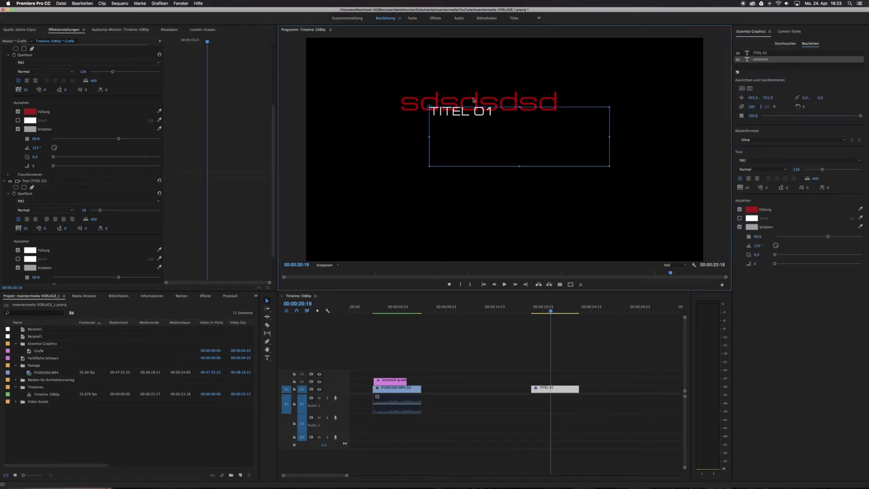
drag(406, 102, 393, 148)
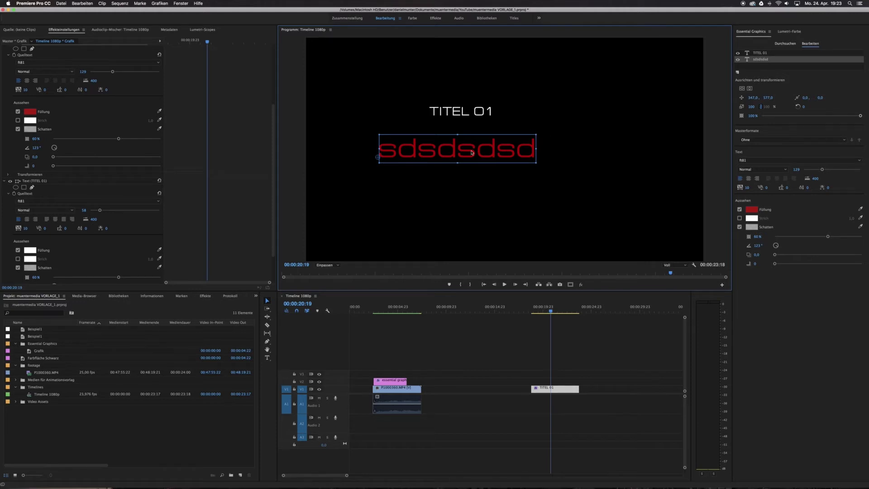
Delete the sdsdsdsd layer via its context menu, then undo the deletion.
right_click(488, 154)
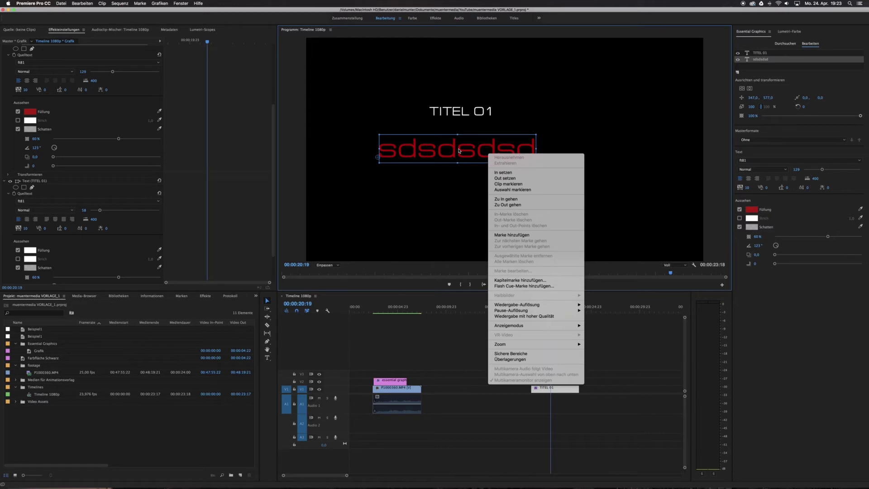
click(763, 65)
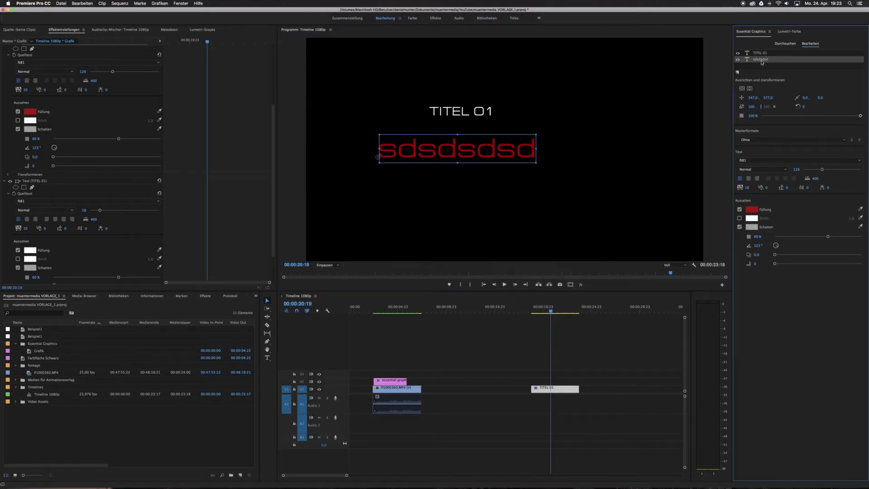
right_click(763, 60)
click(780, 93)
key(cmd+z)
Shift TITEL 01 right and up, then delete the sdsdsdsd layer for good.
click(587, 111)
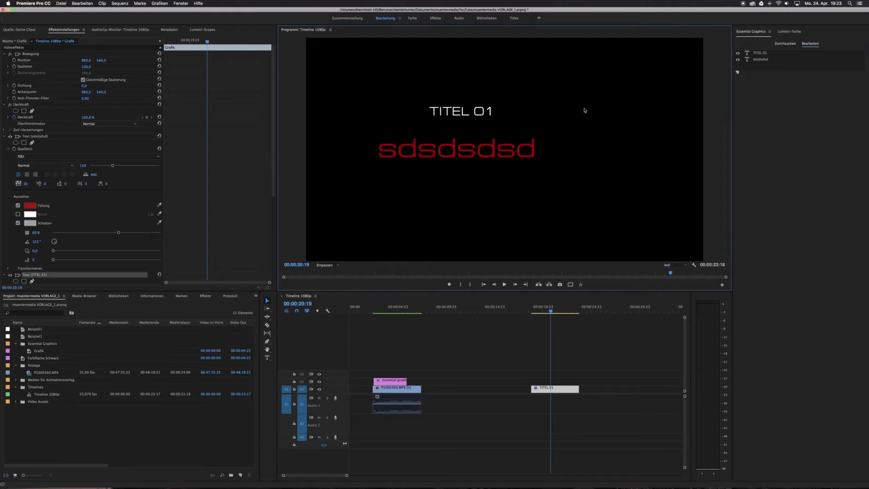
drag(463, 112, 512, 105)
click(442, 157)
click(503, 107)
click(441, 159)
click(484, 110)
click(467, 141)
click(485, 112)
click(494, 113)
click(498, 107)
click(437, 144)
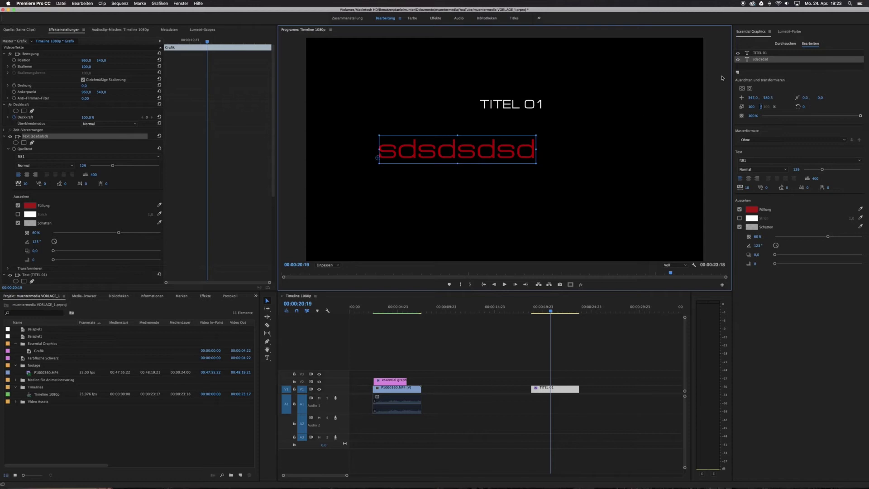
right_click(767, 59)
click(776, 91)
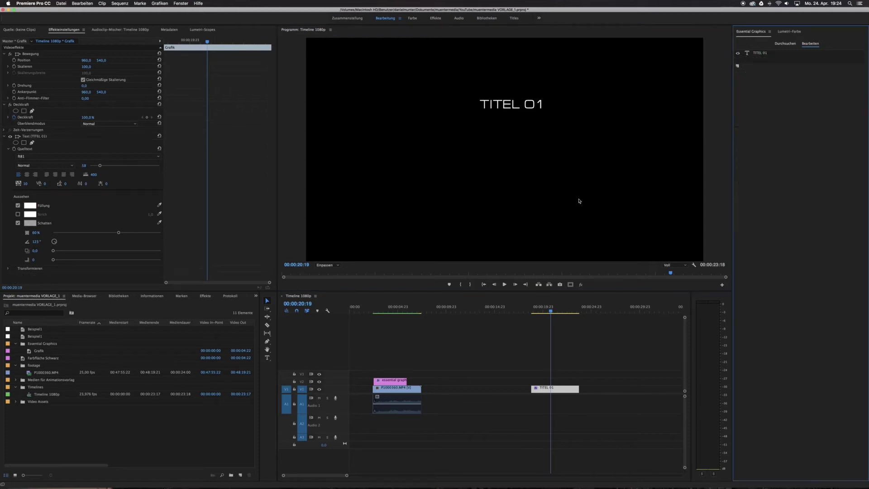
Move the TITEL 01 title down and left in the frame.
click(520, 151)
click(504, 109)
click(525, 104)
drag(526, 104, 453, 139)
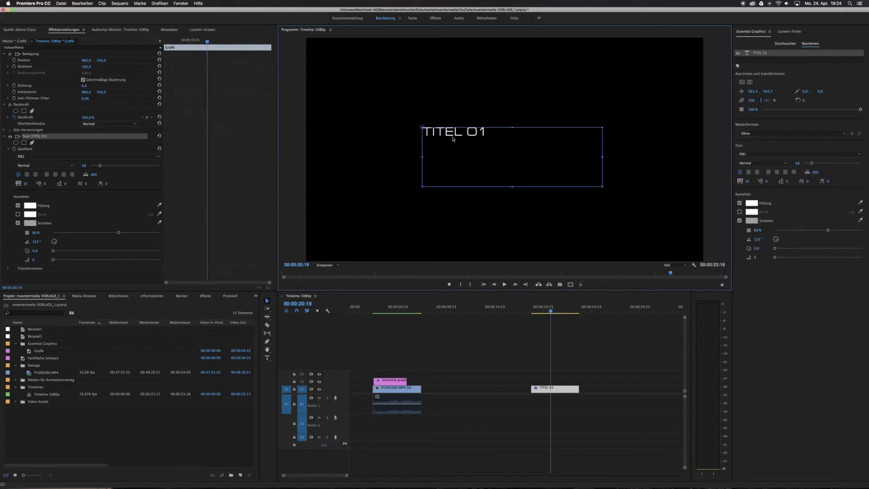
click(446, 136)
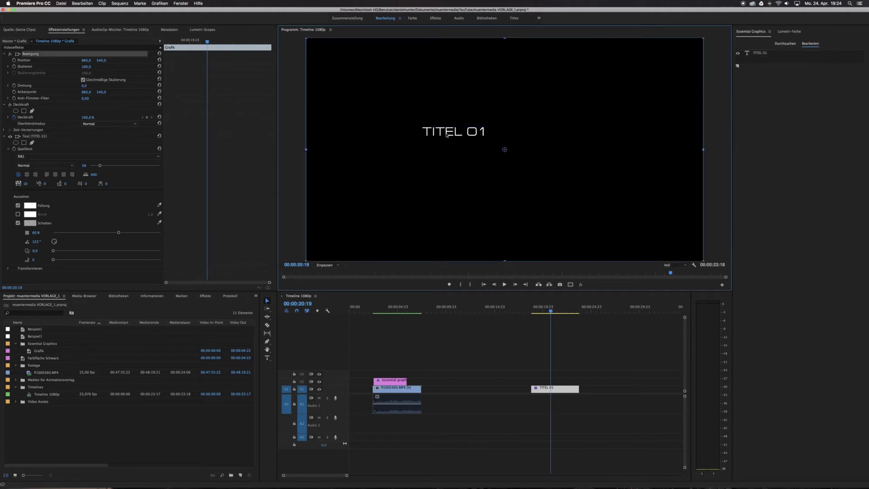
click(449, 133)
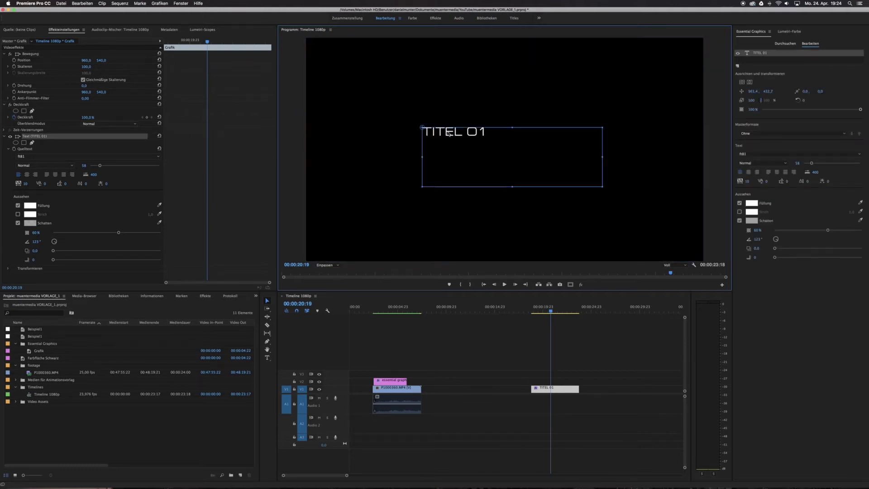
Centre-align the TITEL 01 text within its box.
click(267, 358)
click(456, 131)
triple_click(456, 132)
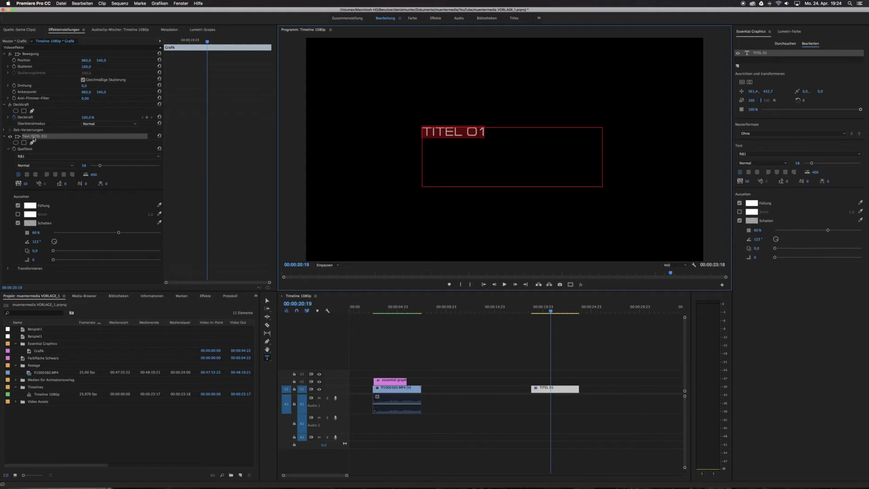
click(26, 174)
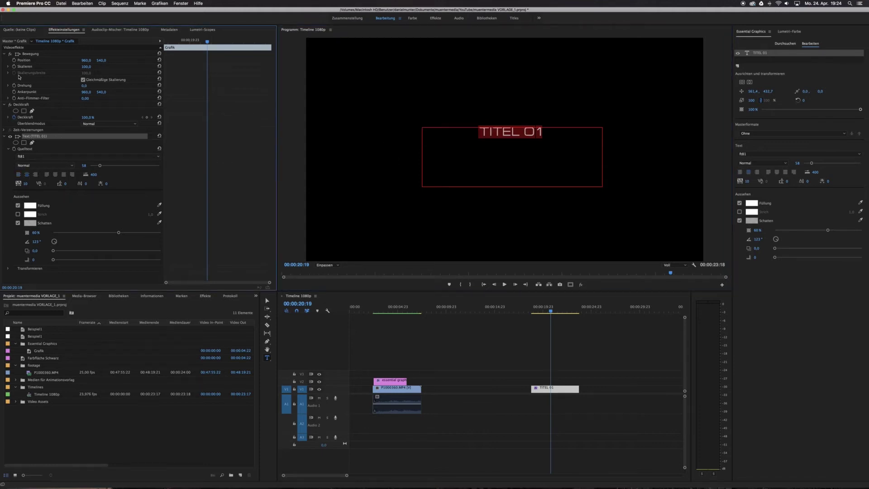
Shrink the title box to fit the text and centre it vertically in the frame.
click(268, 300)
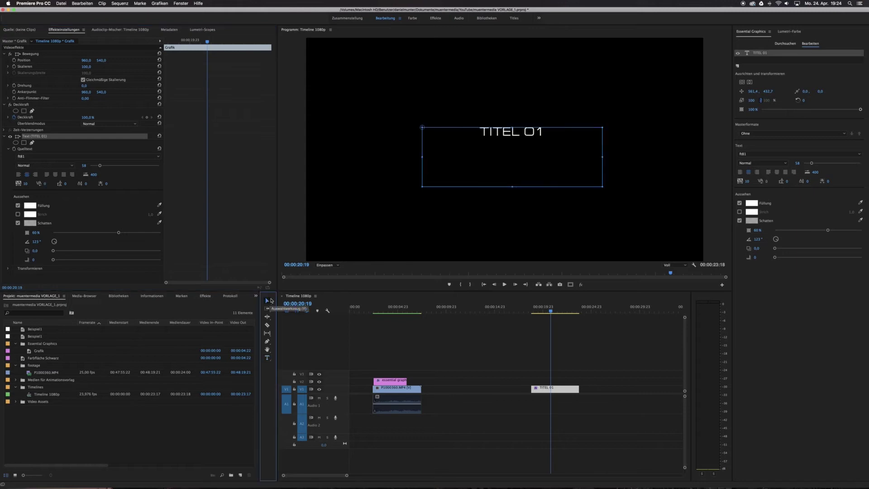
click(526, 136)
drag(528, 124, 581, 93)
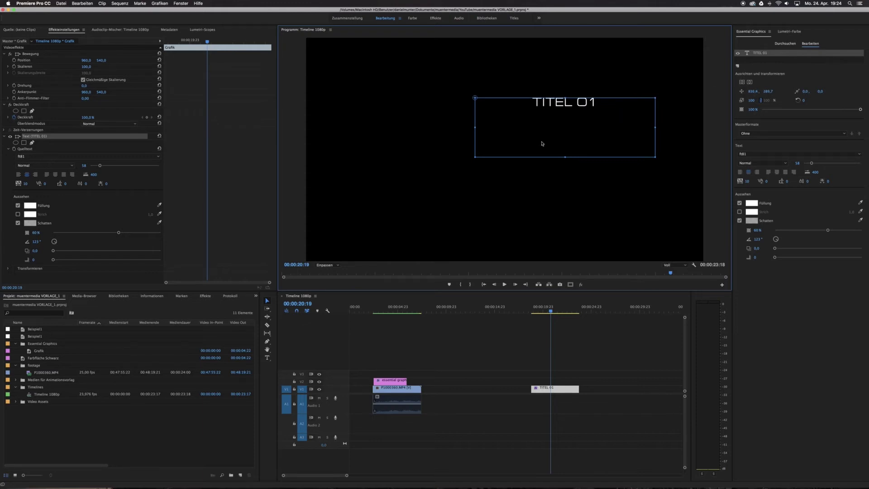
drag(587, 109, 527, 131)
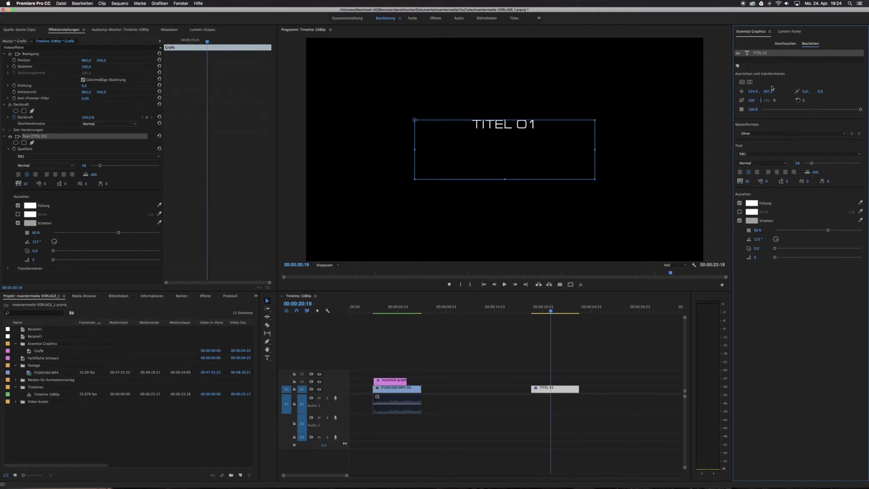
drag(505, 180, 507, 130)
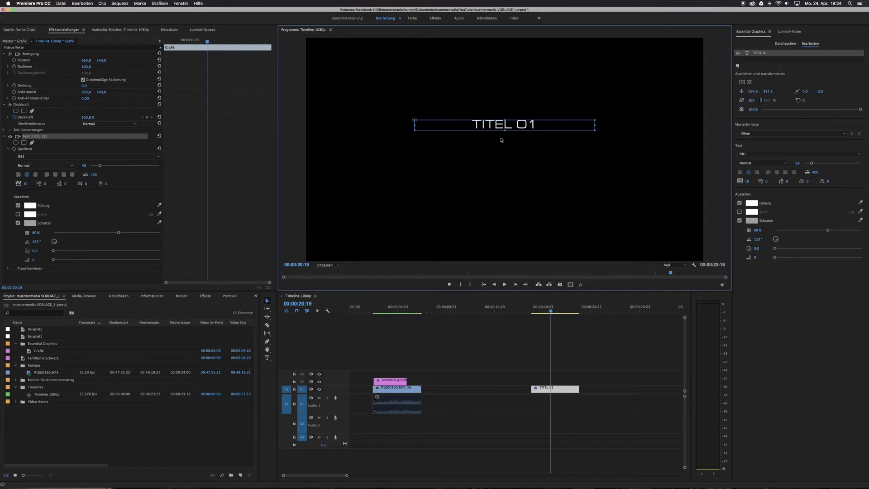
click(742, 83)
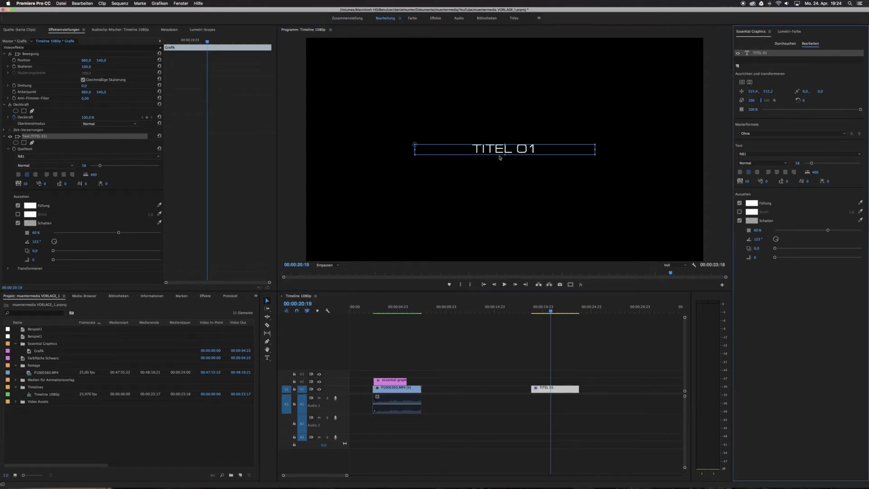
click(607, 123)
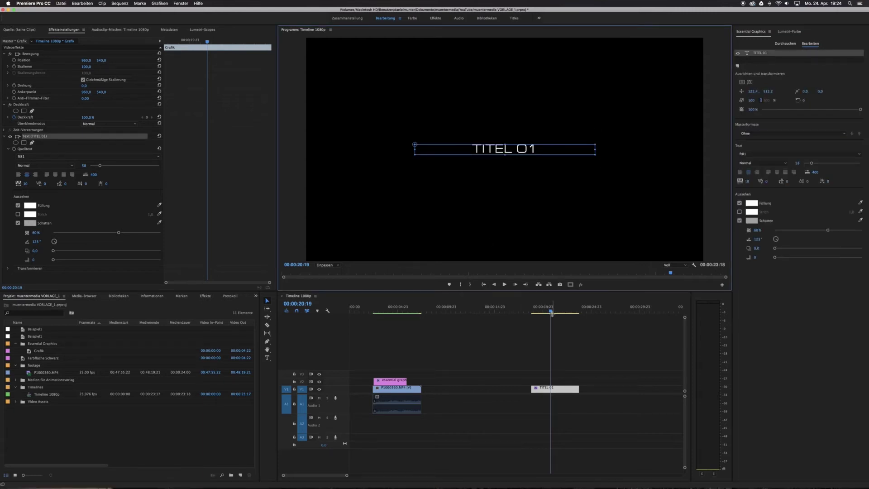
click(556, 323)
Shift the TITEL 01 clip earlier and Alt-drag a copy later on V1.
click(498, 311)
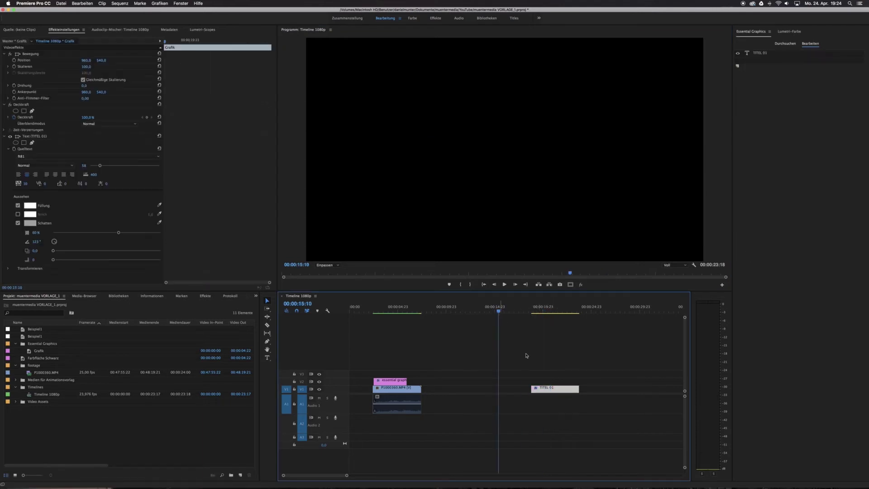
drag(539, 388, 478, 388)
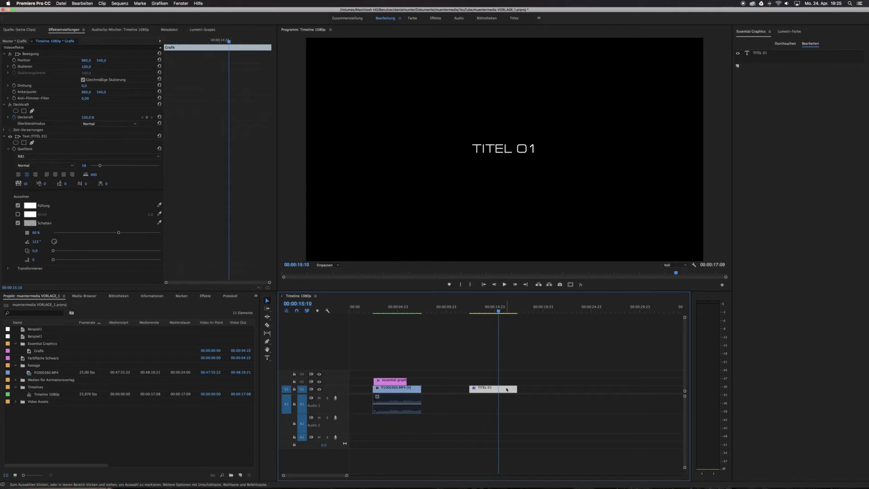
alt+drag(504, 389, 560, 388)
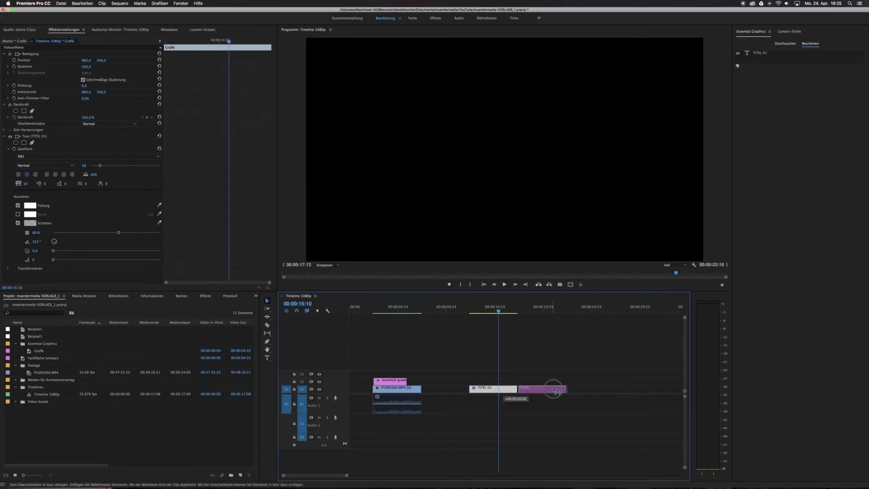
Edit the copied title's text to read TITEL 02.
drag(512, 317, 501, 312)
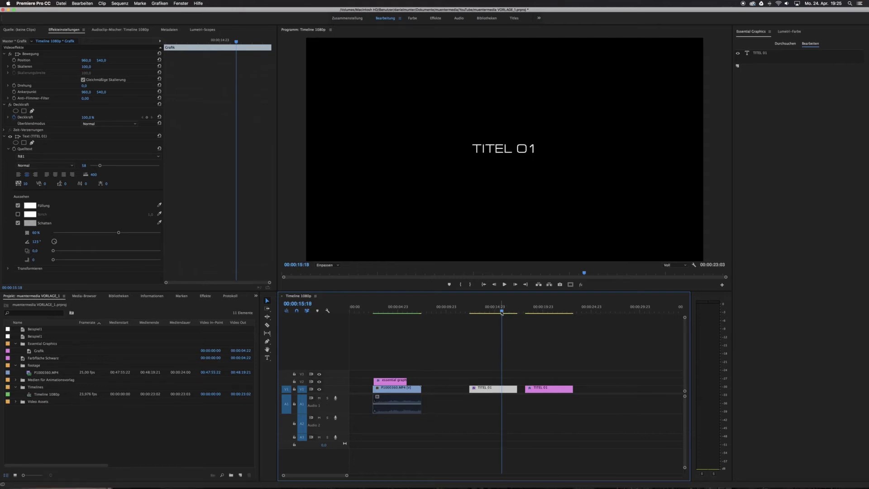
drag(503, 313, 547, 312)
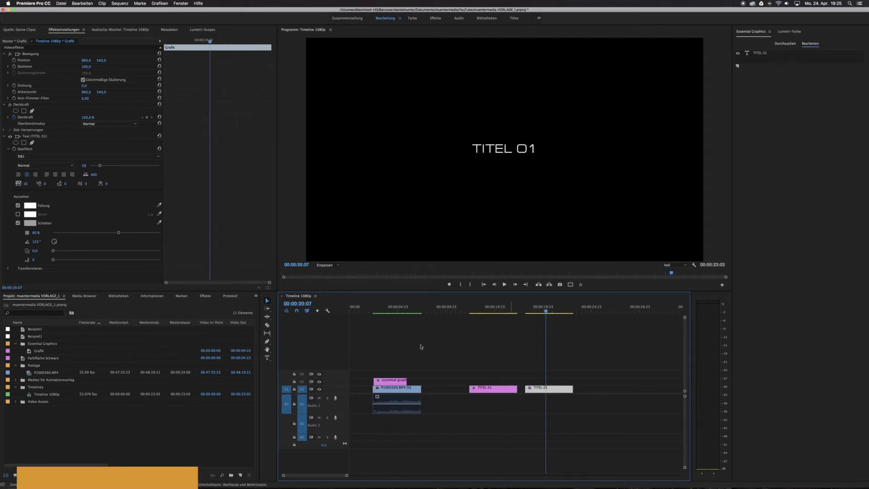
key(t)
click(527, 148)
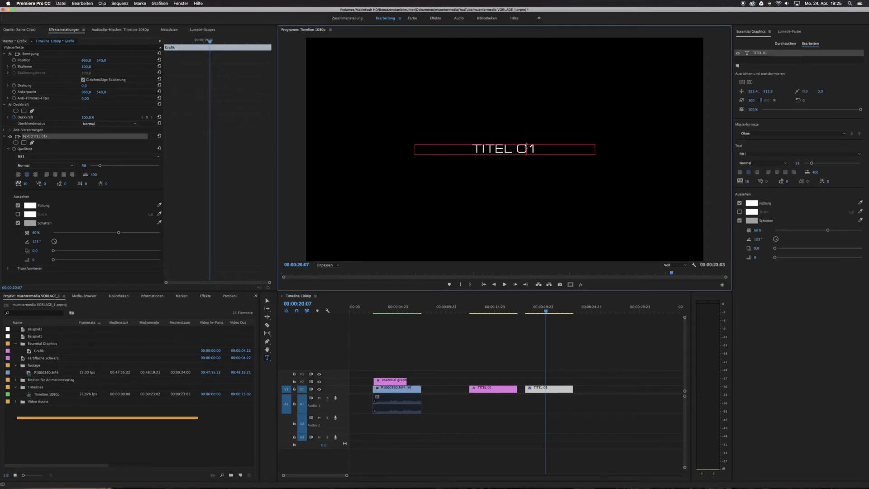
text(2)
key(BackSpace)
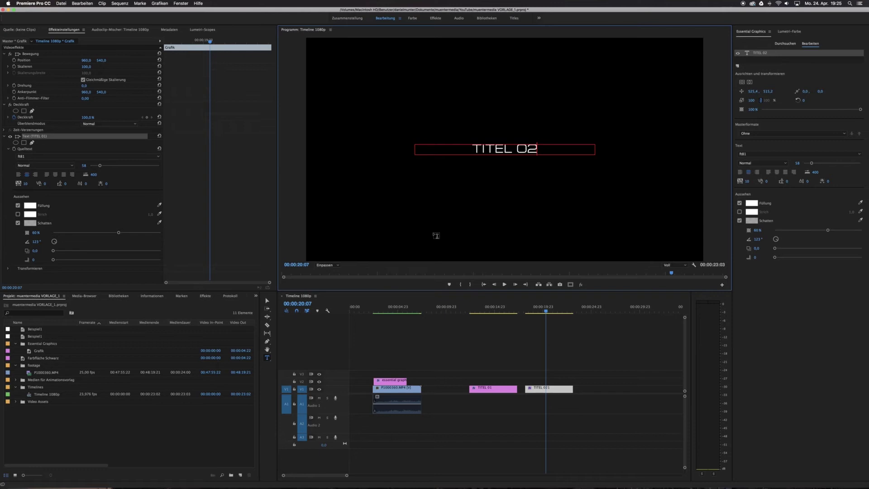
click(267, 301)
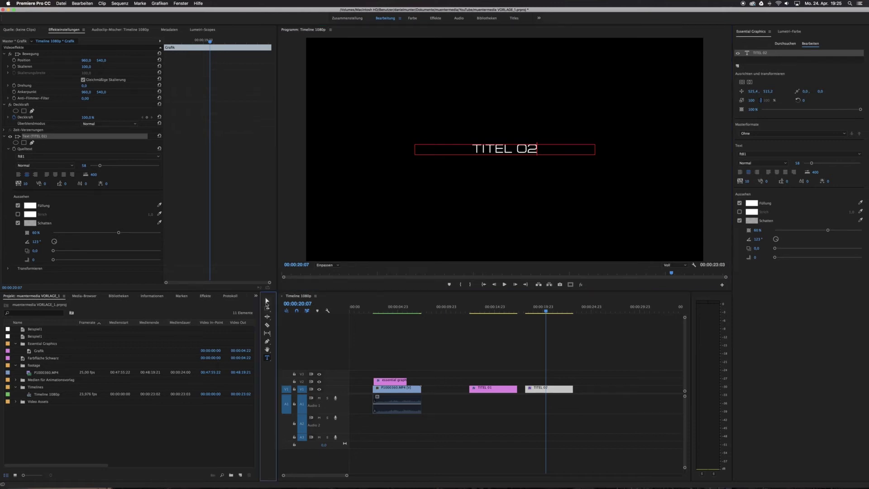
Compare both title clips, then select the Grafik item in the Project panel.
click(496, 314)
click(558, 311)
click(509, 315)
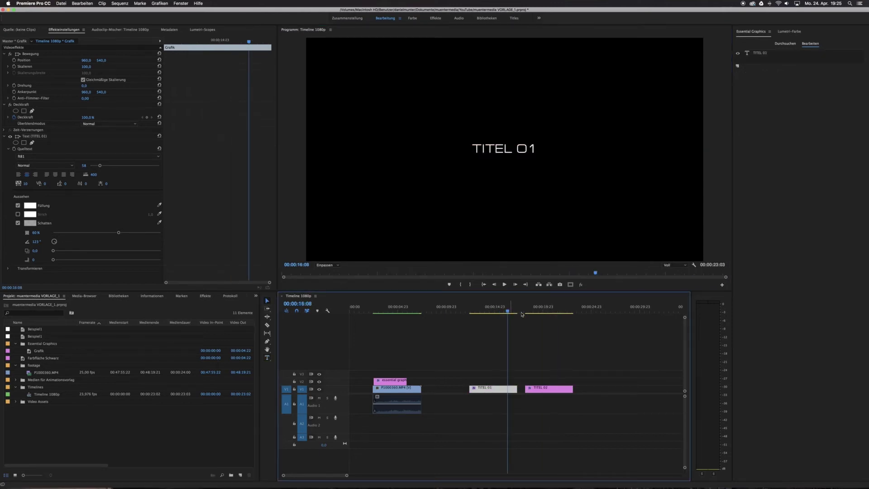
click(538, 312)
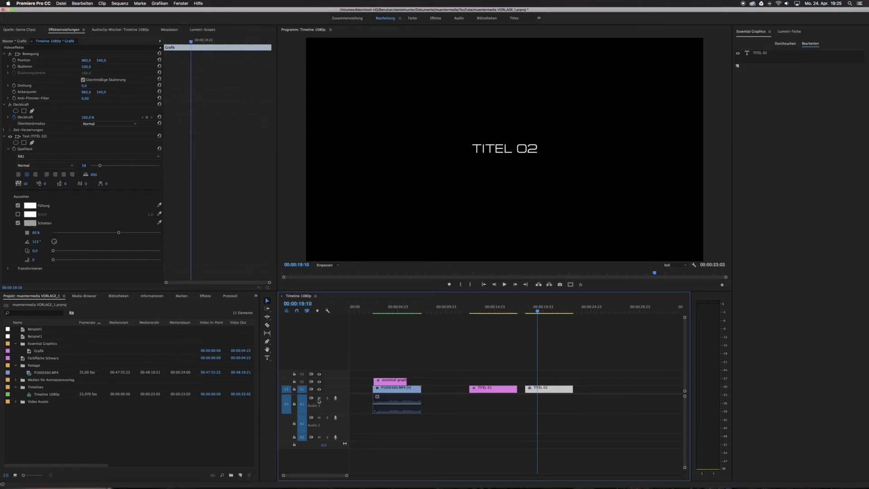
click(38, 344)
Delete the Grafik project item and the TITEL 02 clip from the sequence.
click(39, 351)
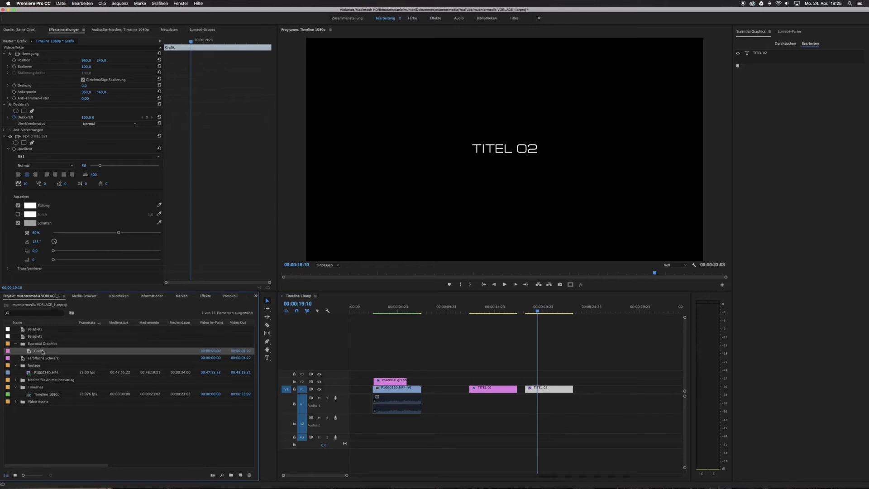
click(253, 476)
click(548, 389)
key(Delete)
Save TITEL 01 as a Grafik item in the Essential Graphics bin and place it later in the sequence.
click(498, 313)
click(506, 389)
drag(506, 389, 40, 347)
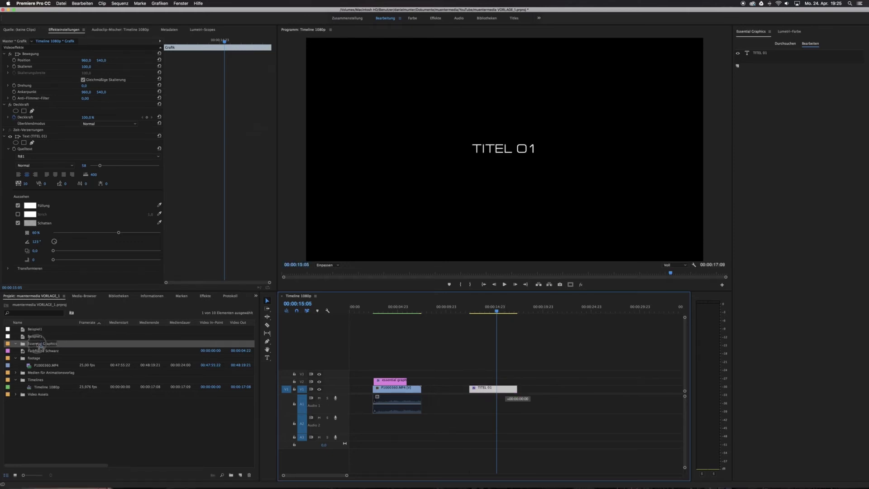
drag(40, 347, 38, 347)
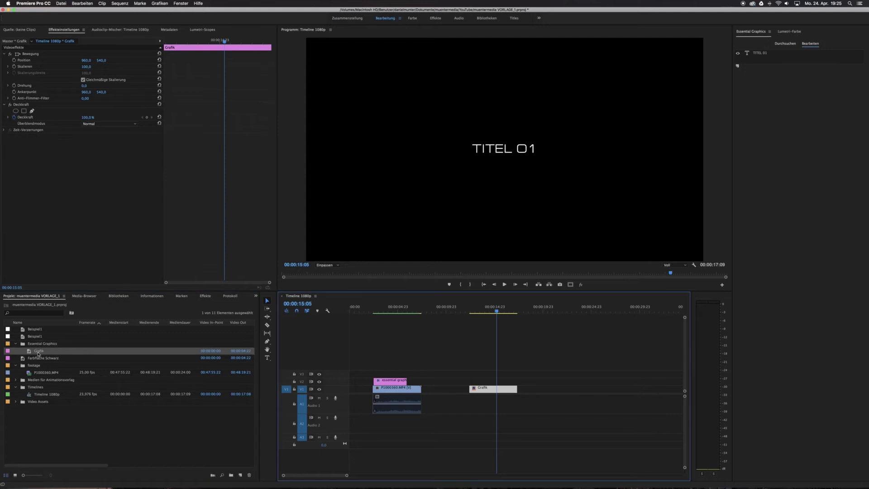
mouse_move(40, 354)
mouse_down()
mouse_move(441, 360)
mouse_move(529, 388)
mouse_up()
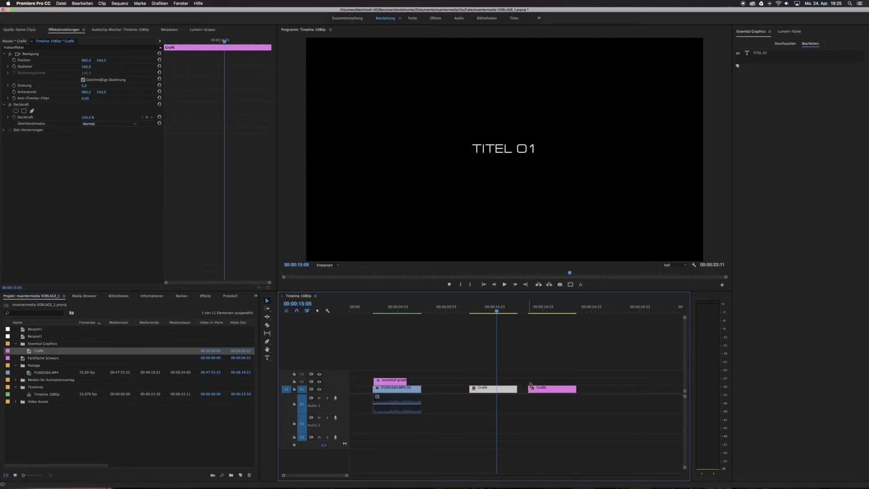
Change the second Grafik clip's text to TITEL 02.
click(547, 313)
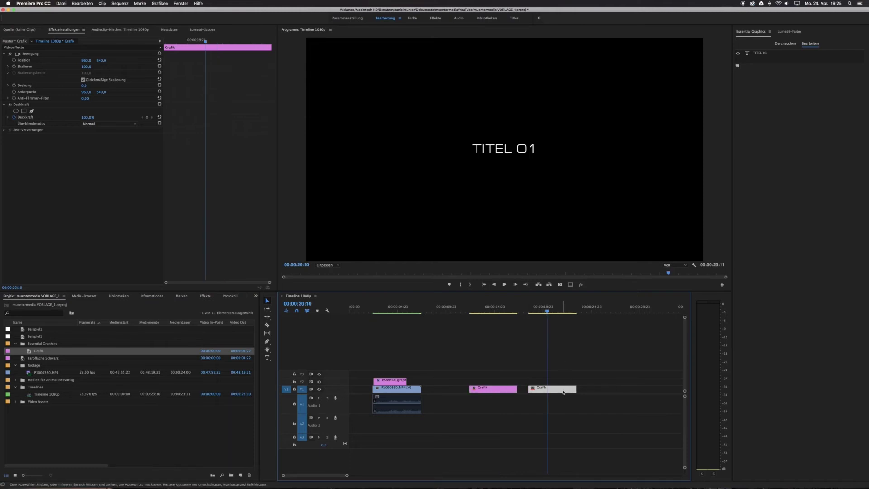
click(267, 357)
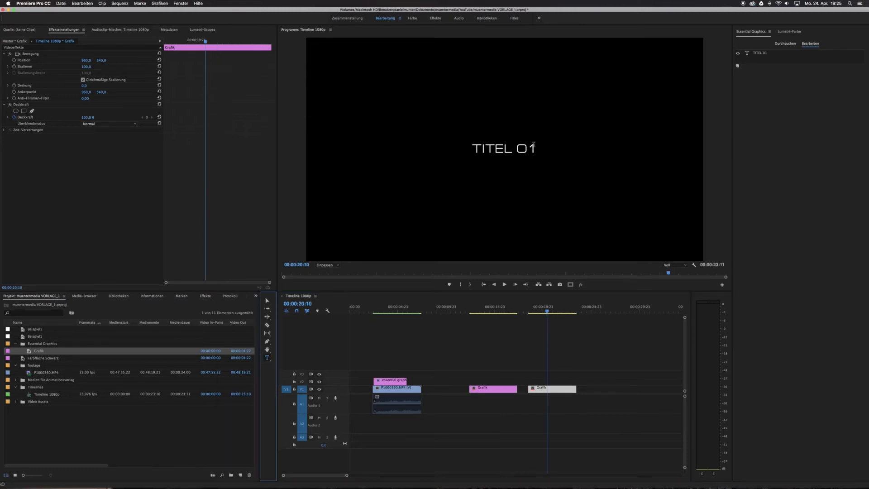
click(534, 147)
key(BackSpace)
text(2)
click(267, 300)
Compare the Grafik clips and duplicate the second one further along the sequence.
click(500, 319)
click(496, 311)
click(553, 312)
click(492, 312)
click(545, 311)
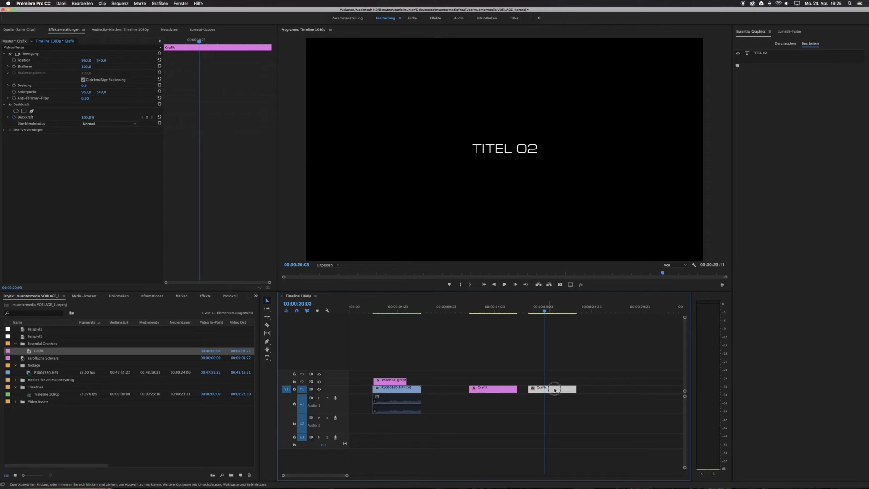
drag(551, 391, 615, 390)
click(607, 311)
click(558, 312)
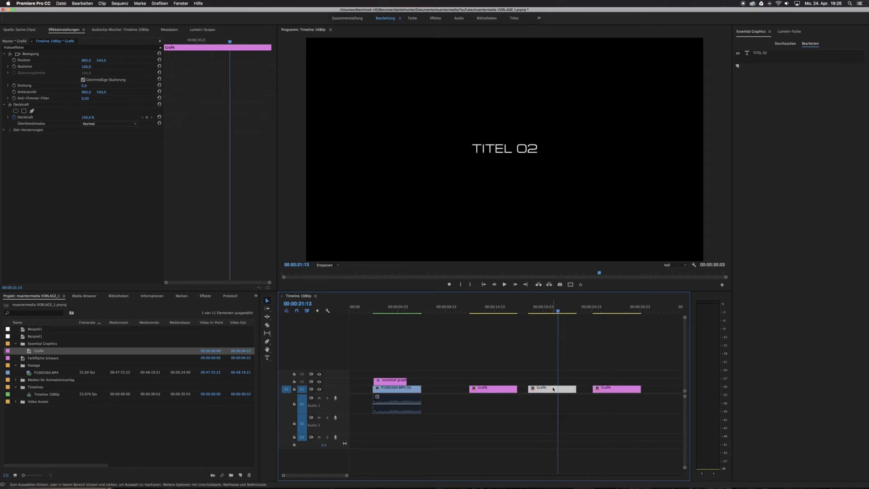
Change the title text's number to 3, making it TITEL 03.
click(267, 358)
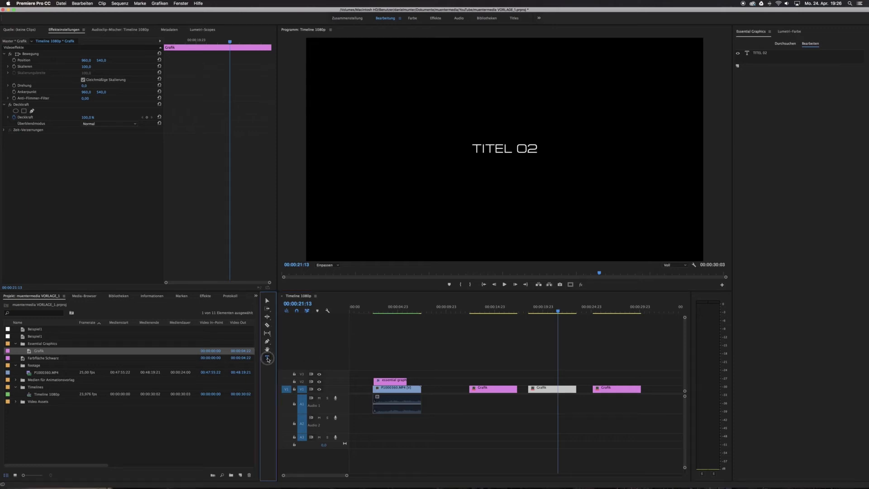
click(537, 141)
key(BackSpace)
text(3)
click(603, 311)
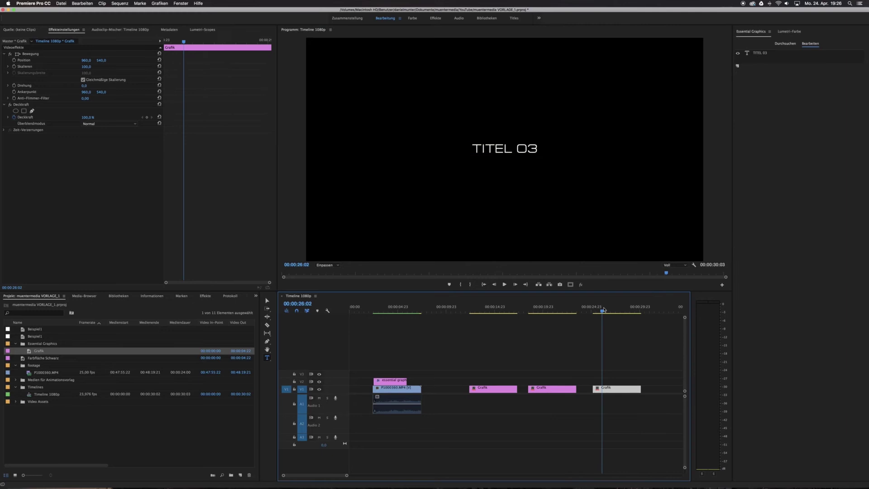
click(611, 311)
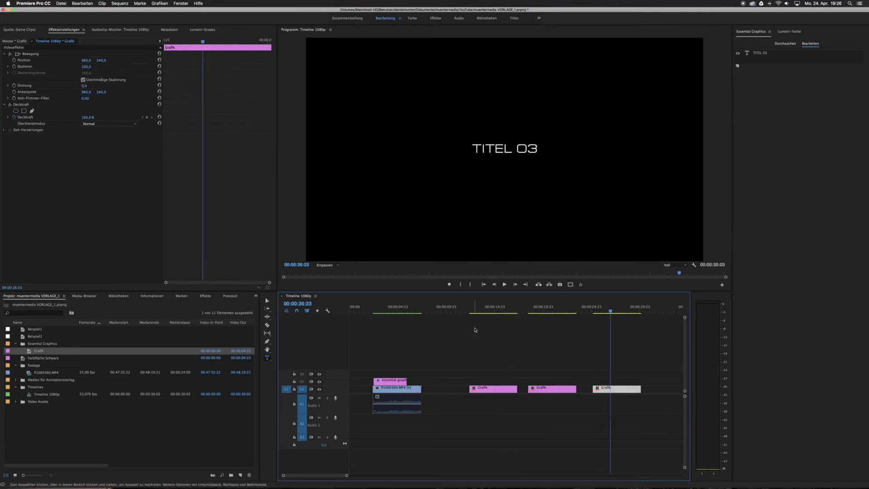
Delete the Grafik title clips, leaving only the river footage with its essential graphics title.
click(487, 321)
click(487, 392)
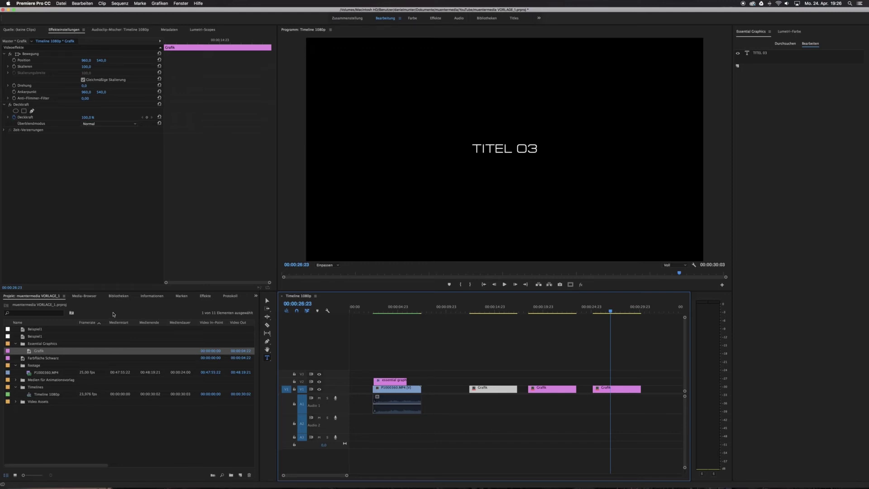
click(511, 358)
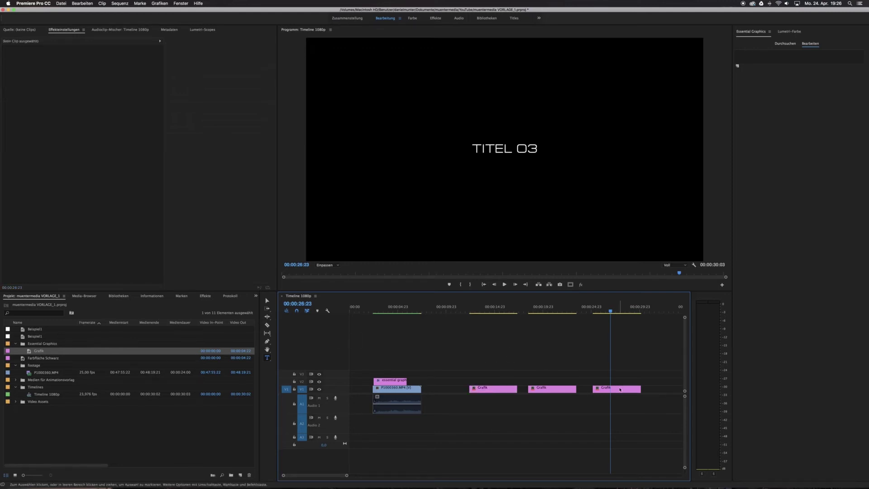
click(618, 388)
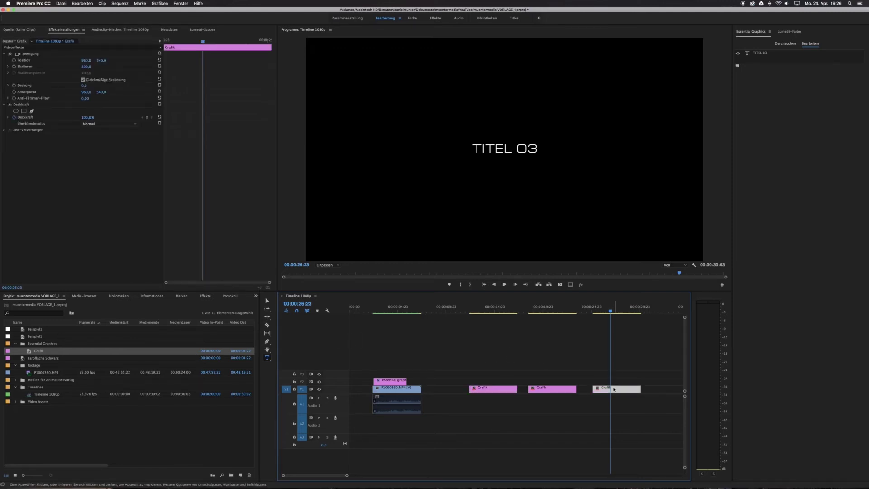
key(Delete)
click(493, 308)
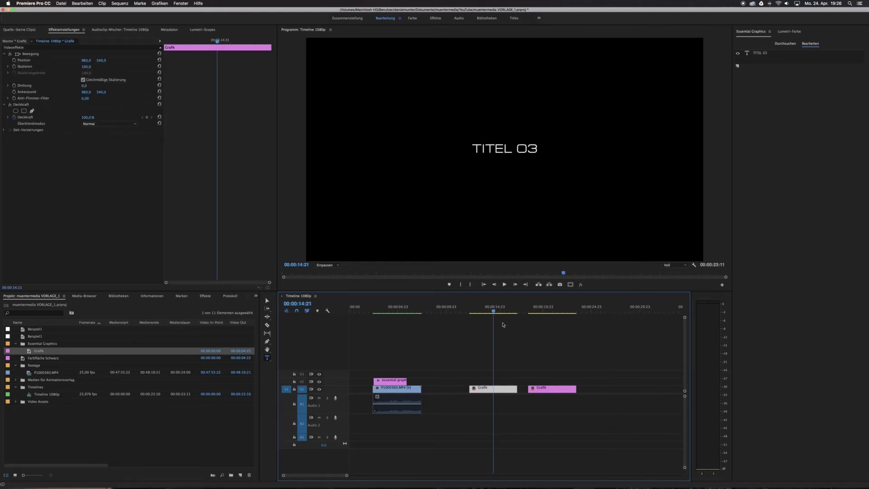
click(544, 389)
key(Delete)
key(Delete)
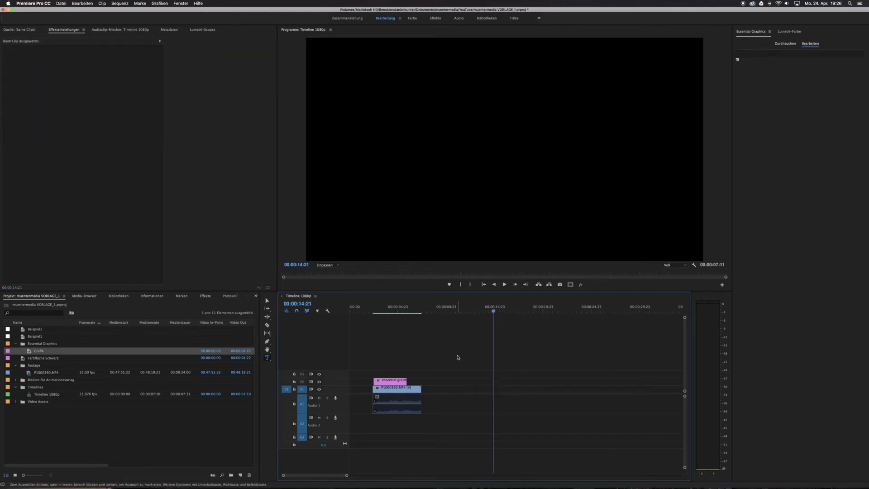
click(387, 311)
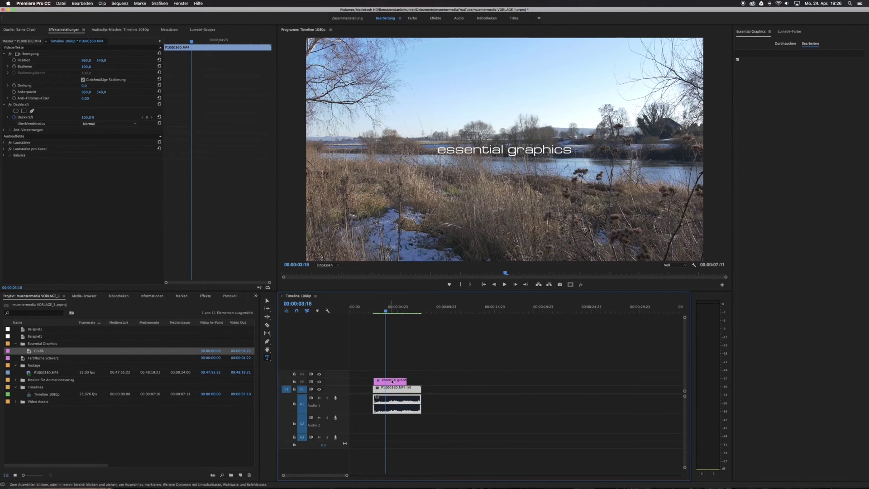
Play the sequence from just before the footage clip to watch the title animation.
click(361, 307)
key(space)
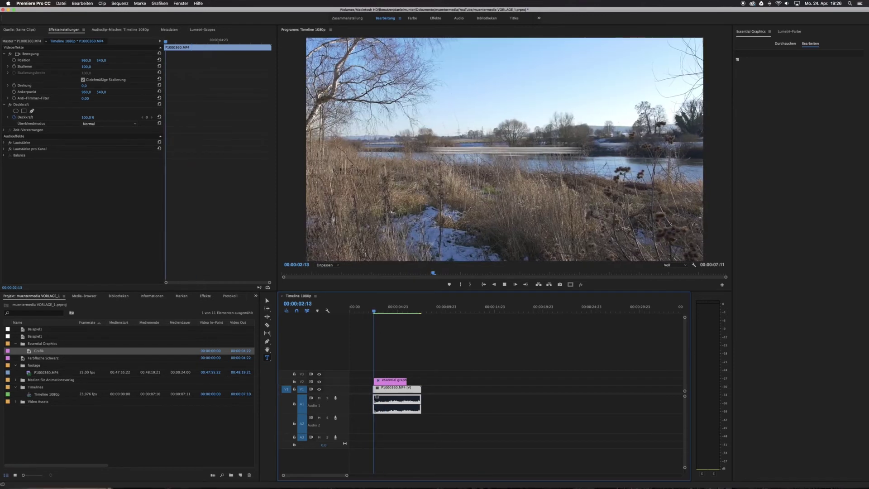
key(space)
drag(368, 311, 372, 313)
key(space)
key(space)
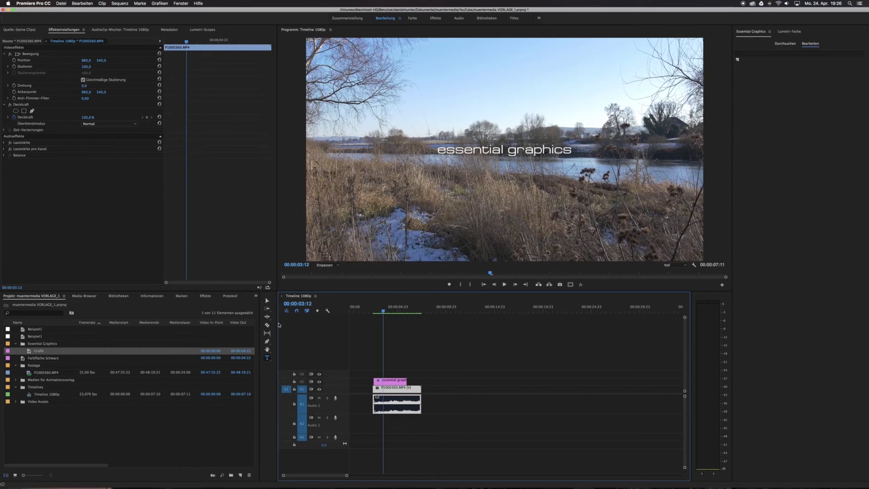
Inspect the title text layer's Gaussian blur, scrubbing between blurred and sharp frames.
click(388, 380)
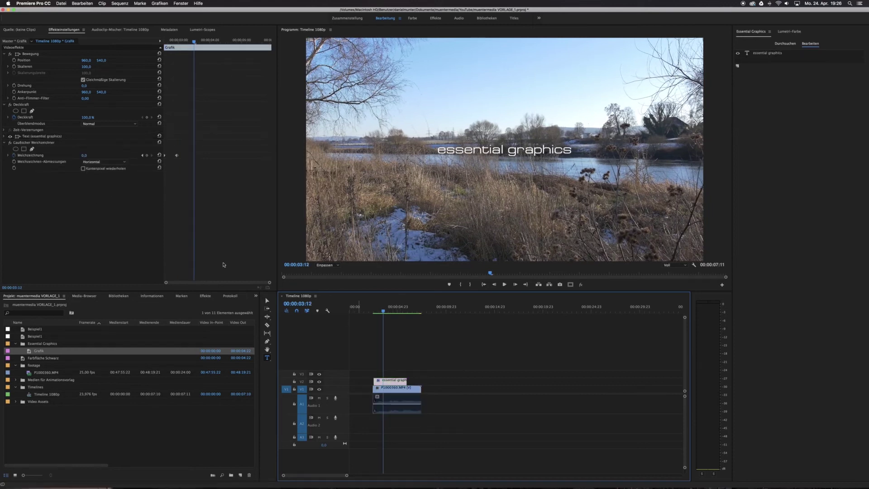
click(6, 137)
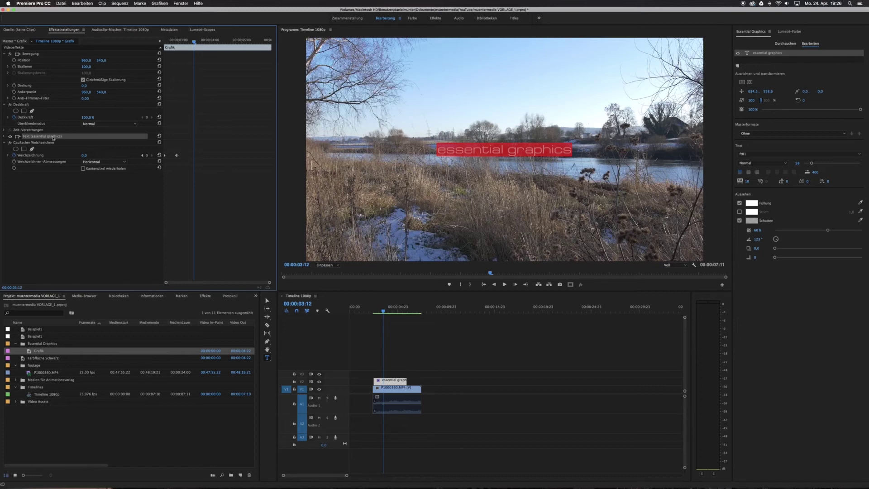
click(39, 144)
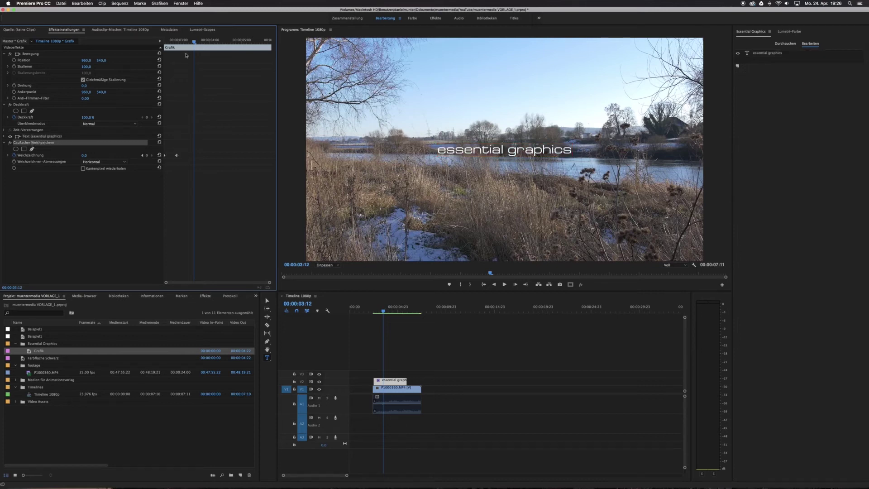
mouse_move(193, 43)
mouse_down()
mouse_move(173, 34)
mouse_move(180, 42)
mouse_up()
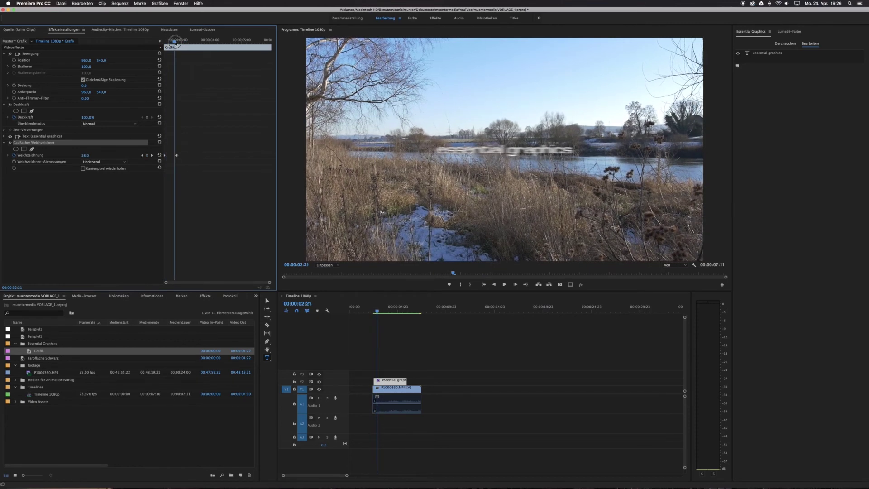
drag(180, 42, 182, 42)
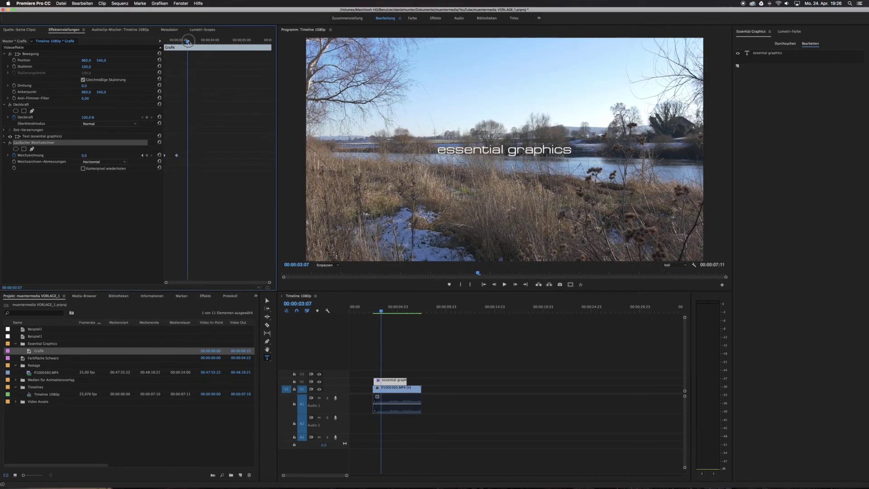
Deselect the title and play the sequence from near 00:00:02:10.
click(396, 316)
drag(396, 315, 434, 313)
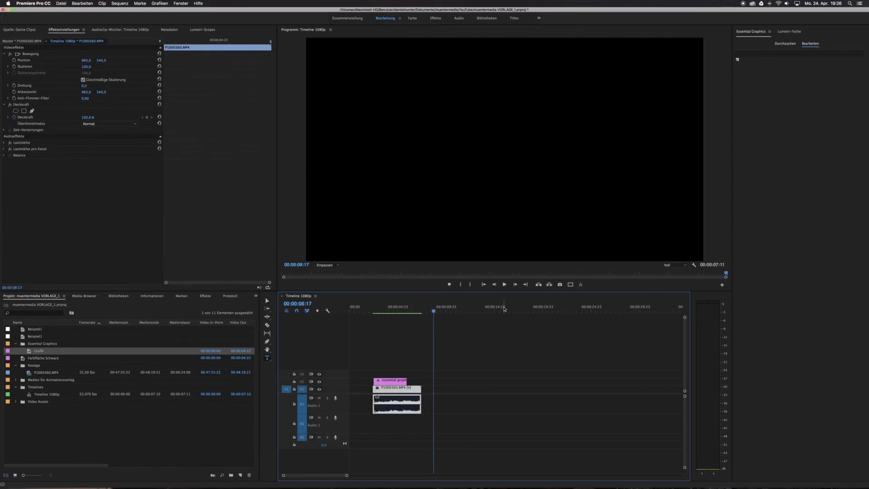
click(373, 313)
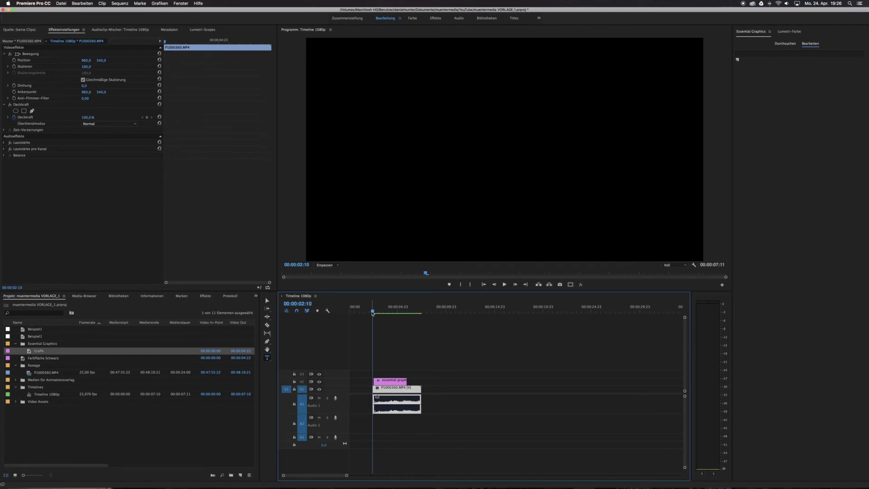
key(space)
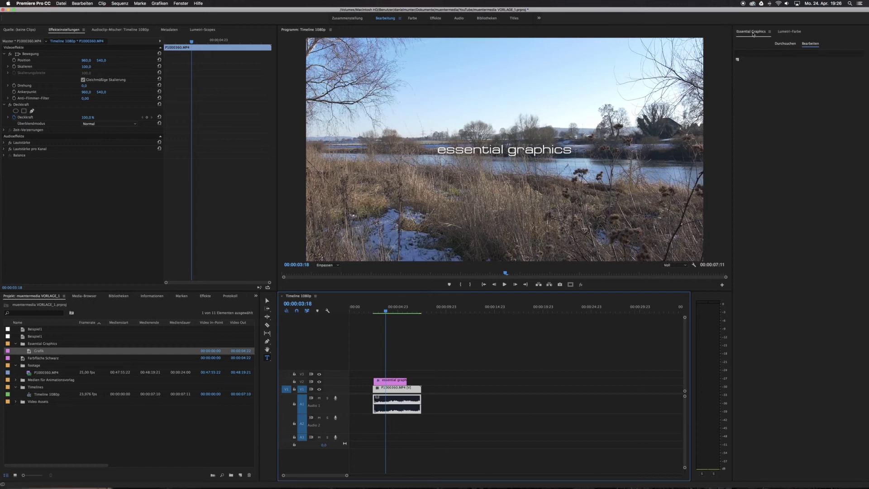
Drag the 'Titel - Unscharf nach Scharf' template onto V2 after the first title and play it.
click(786, 45)
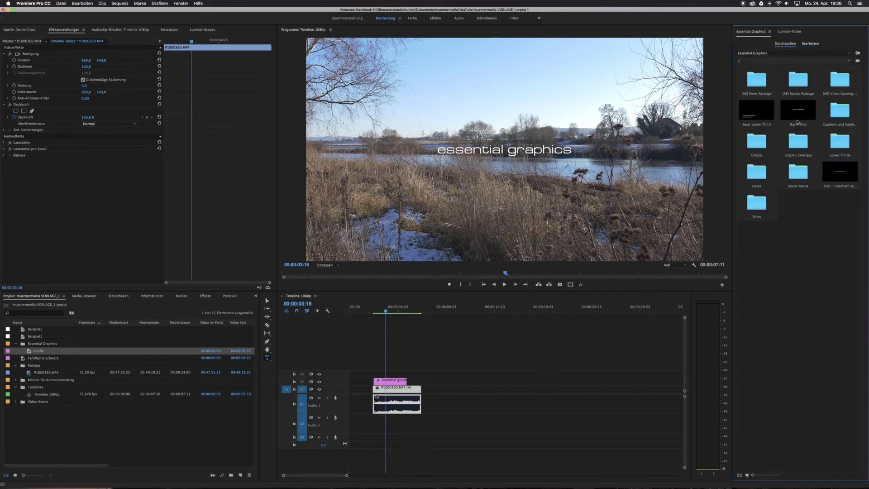
click(838, 177)
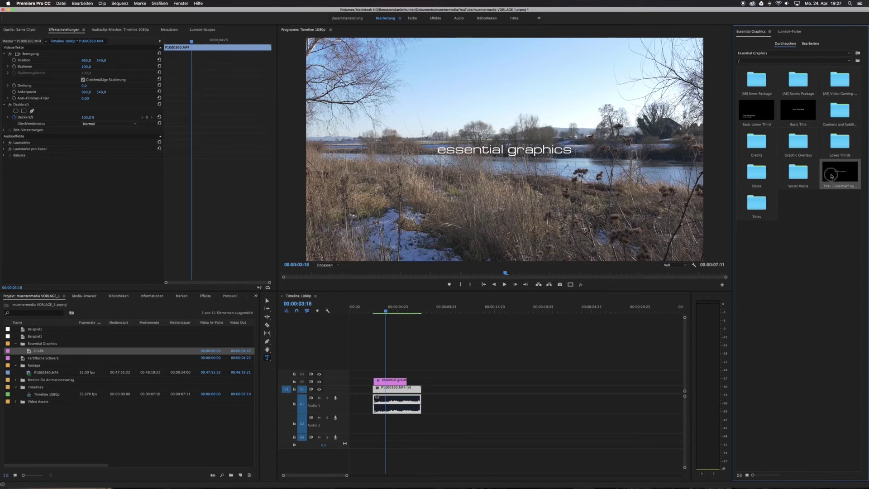
drag(834, 170, 448, 385)
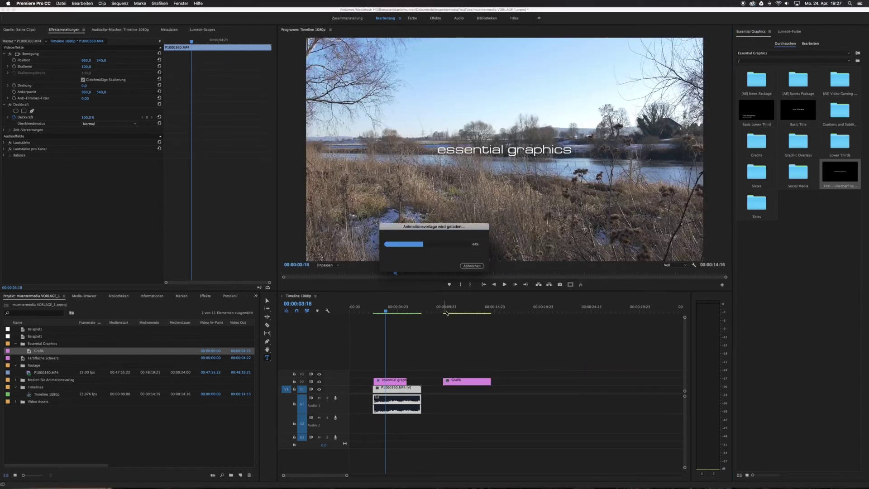
click(442, 312)
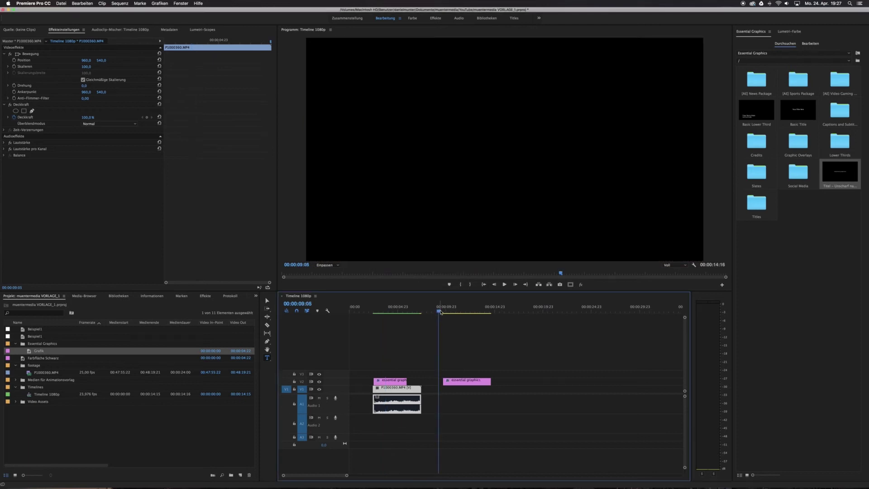
key(space)
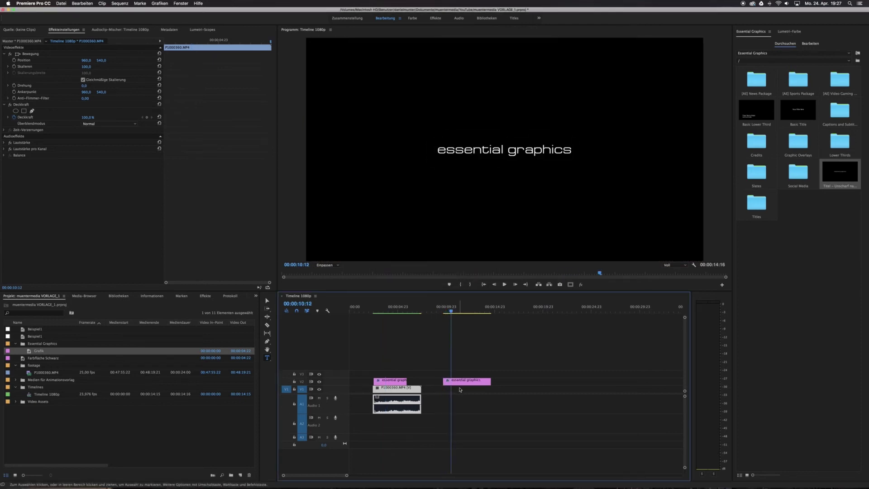
Replace the new title's text with 'TEST21' and play it back.
triple_click(475, 153)
text(TEST21)
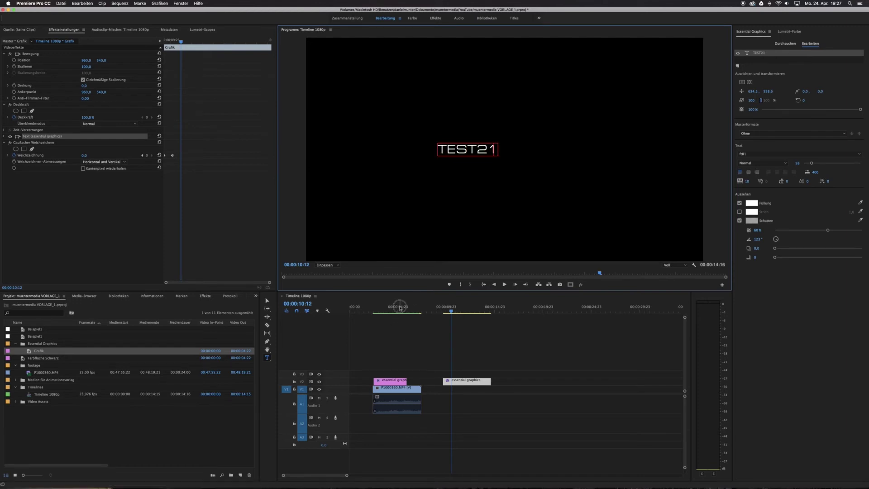
click(399, 311)
drag(390, 313, 441, 313)
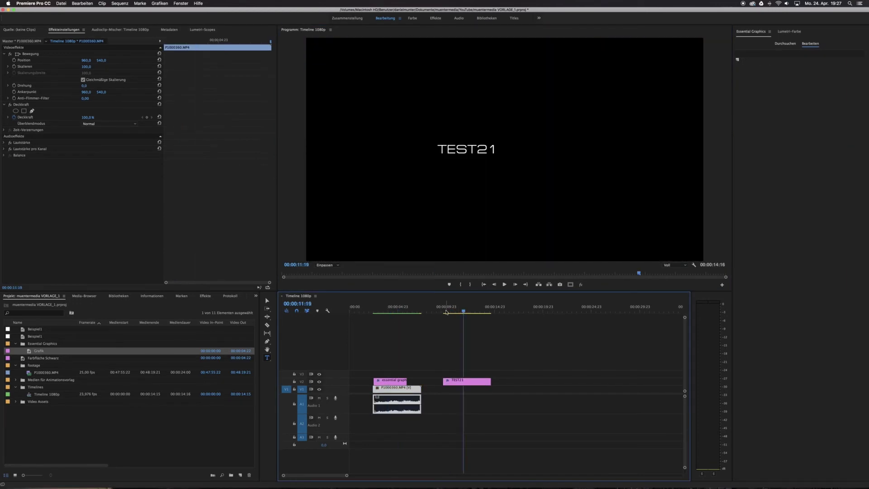
key(space)
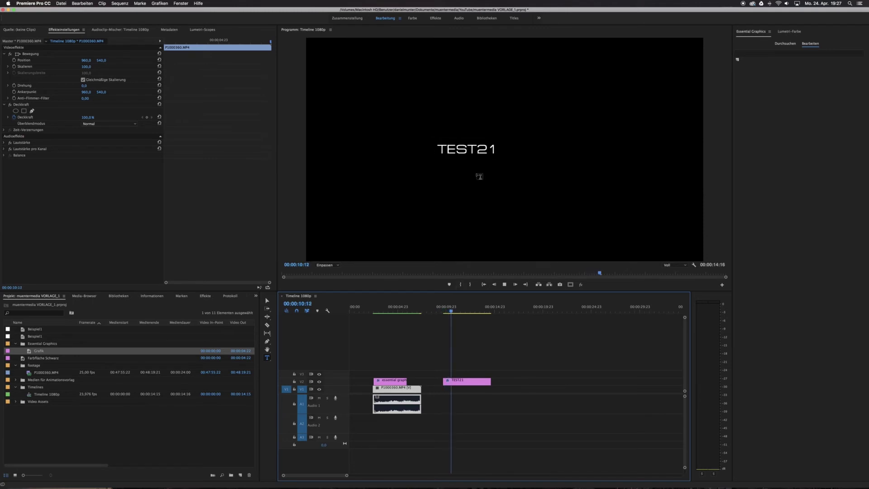
key(space)
Delete the TEST21 clip and return to the original title's fade-in.
click(468, 382)
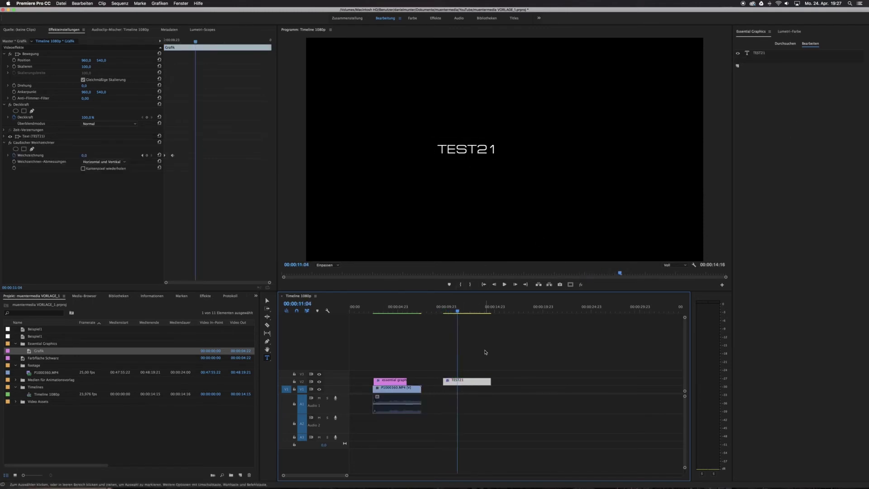
key(Delete)
click(390, 383)
drag(382, 312, 374, 313)
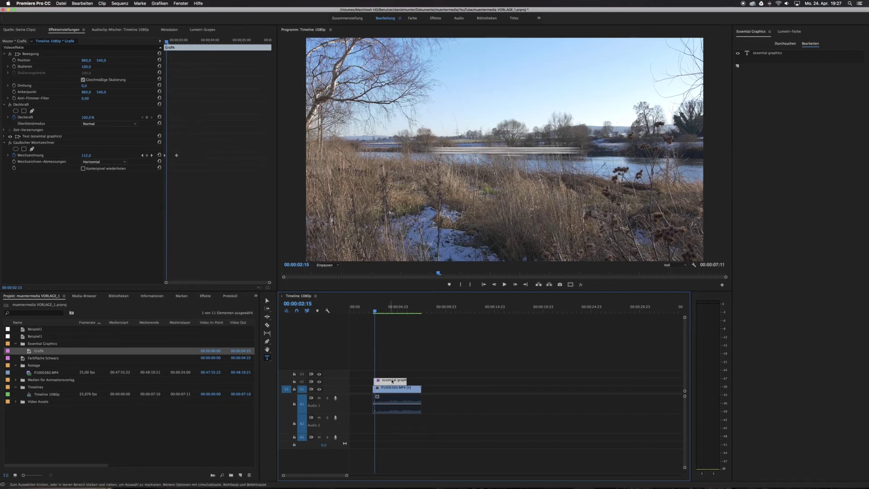
click(389, 312)
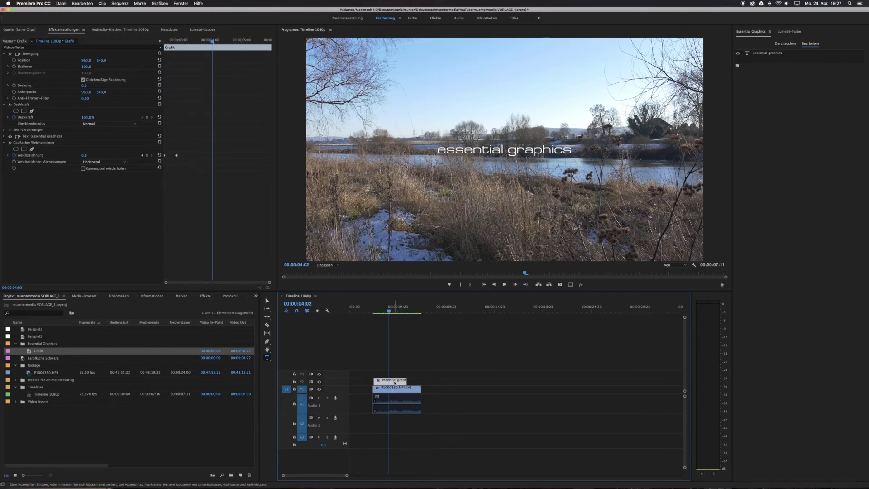
click(394, 374)
click(394, 380)
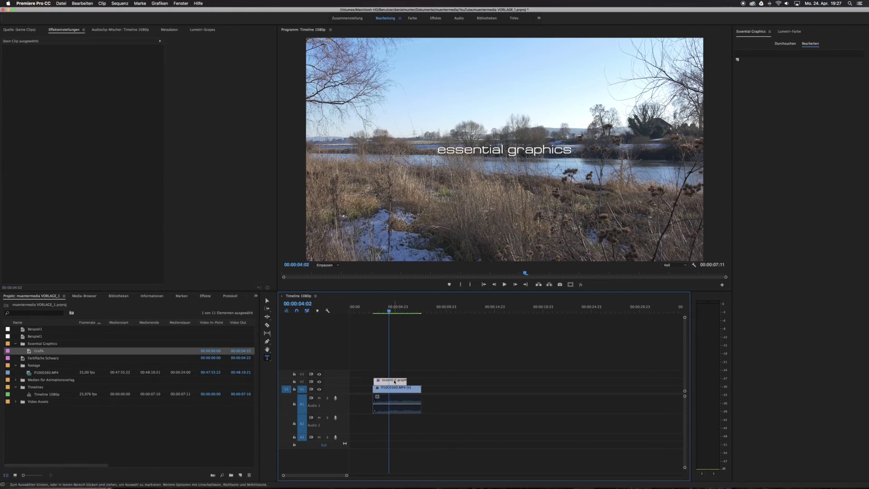
click(160, 3)
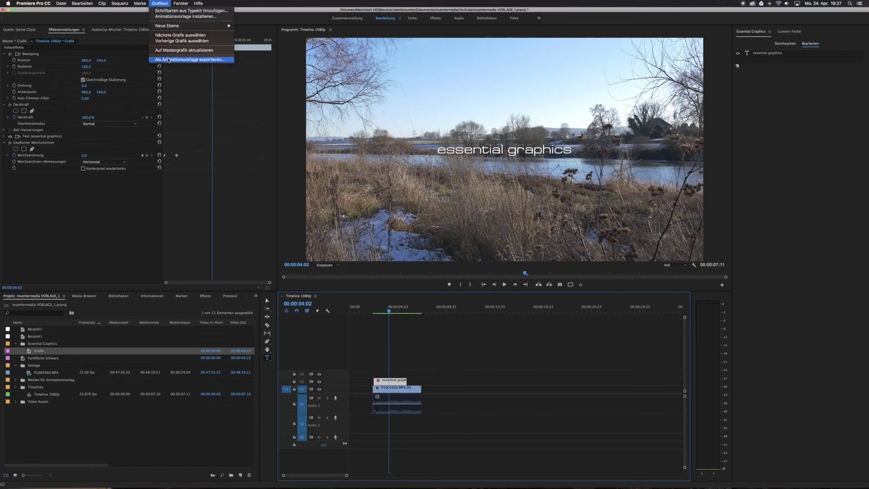
click(199, 60)
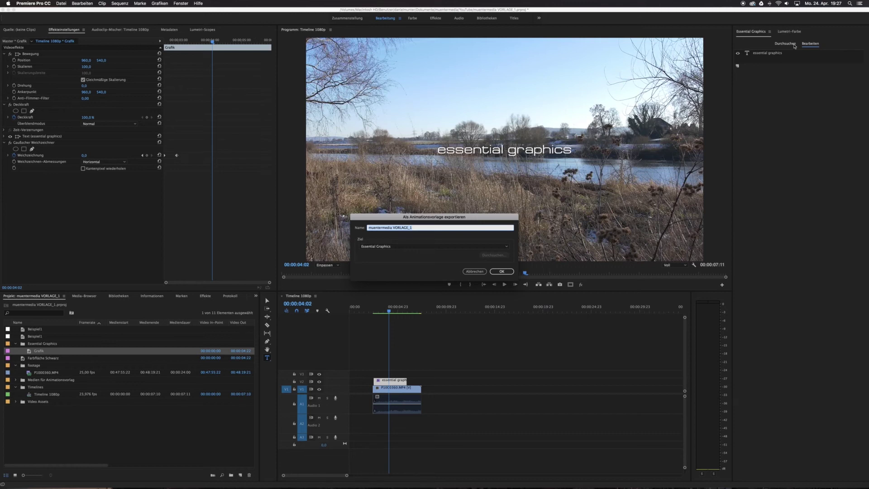
click(475, 272)
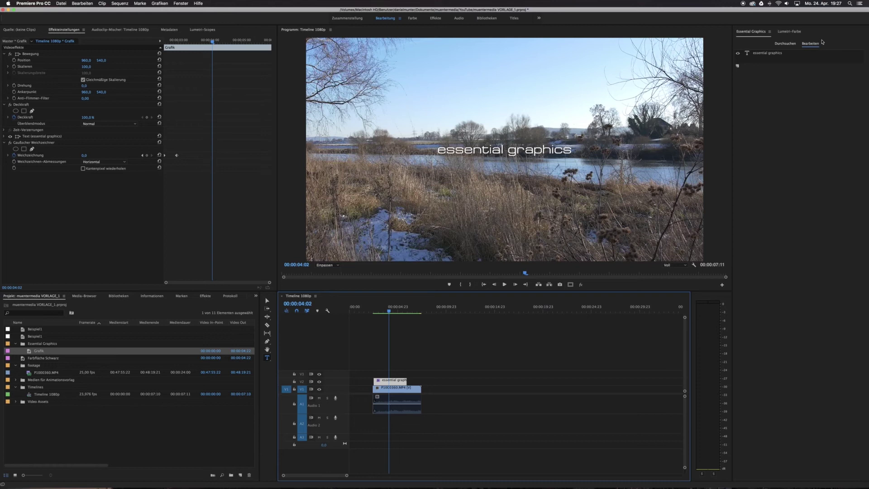
click(784, 44)
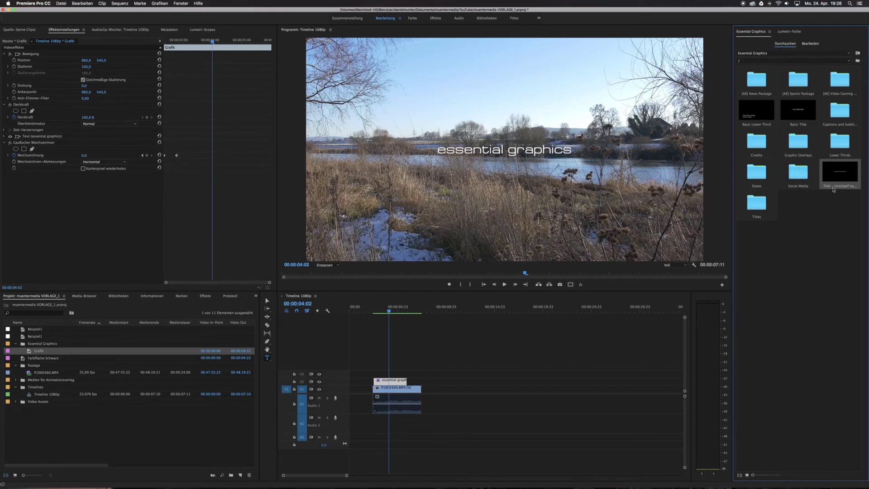
Try moving the 'Titel - Unscharf nach Scharf' template to another folder, then cancel.
right_click(842, 176)
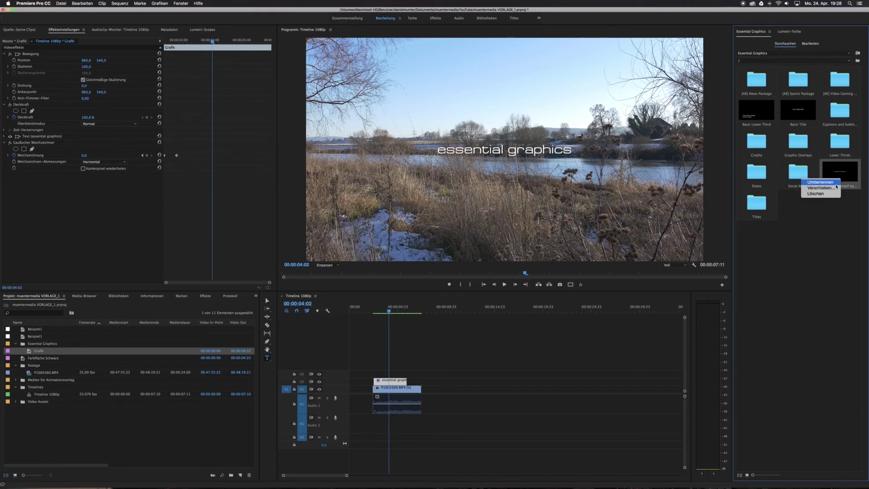
click(836, 188)
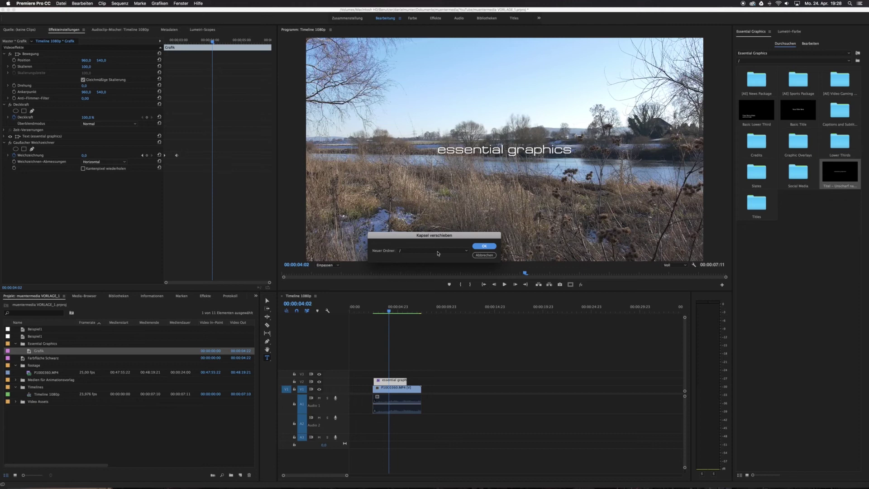
click(467, 251)
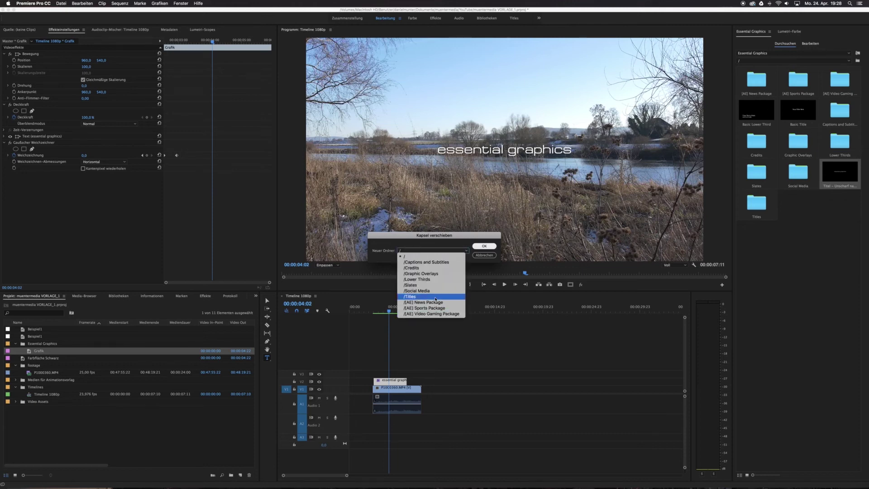
click(485, 254)
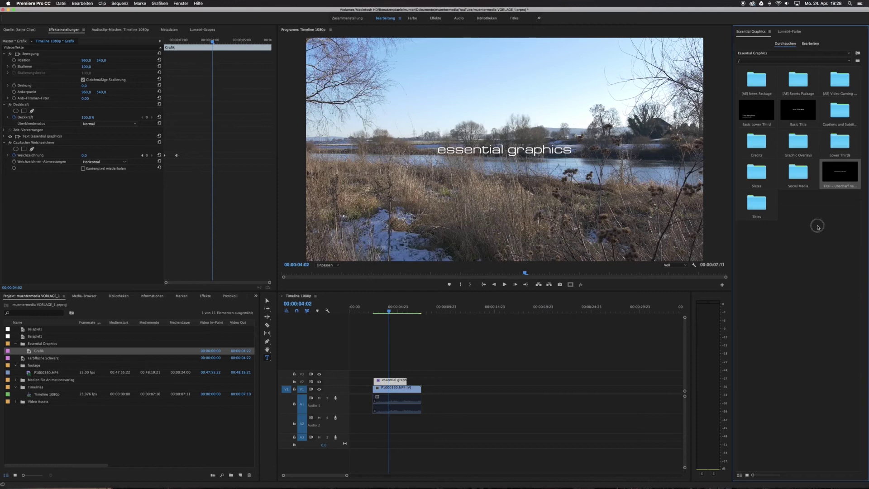
right_click(835, 176)
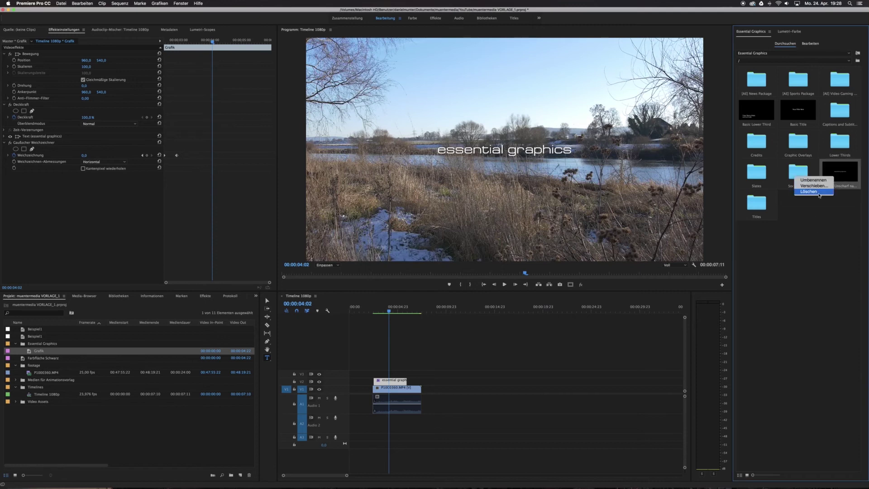
click(822, 227)
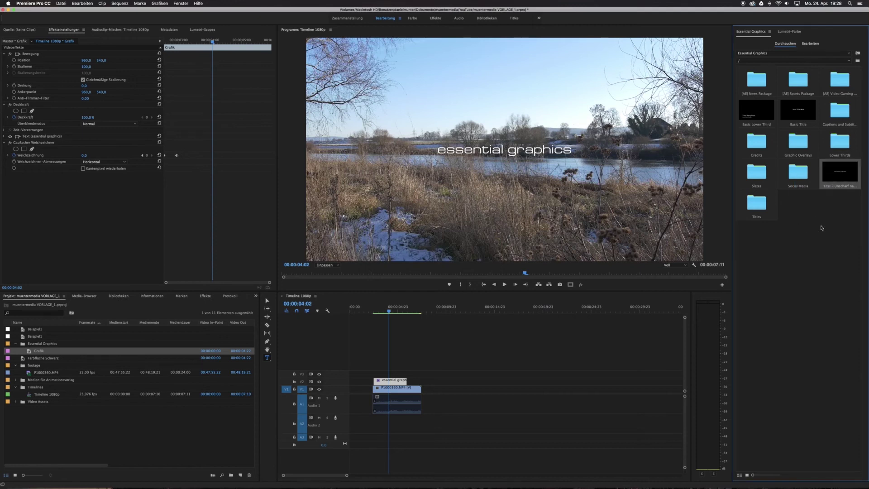
Select the title clip and reopen the template library, dismissing the template's options.
click(396, 382)
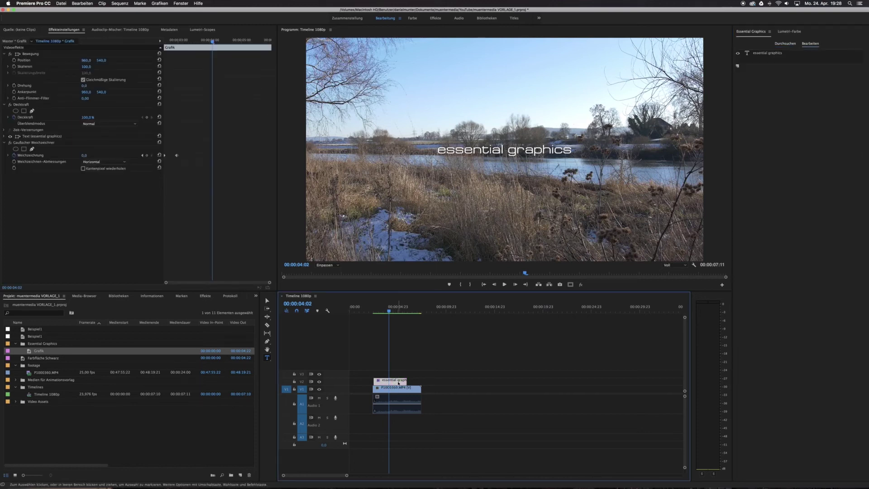
click(793, 44)
right_click(829, 174)
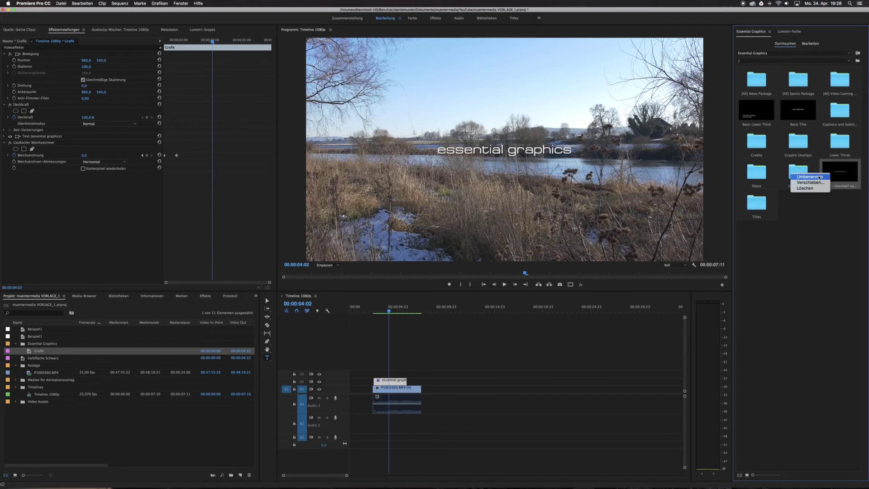
click(822, 214)
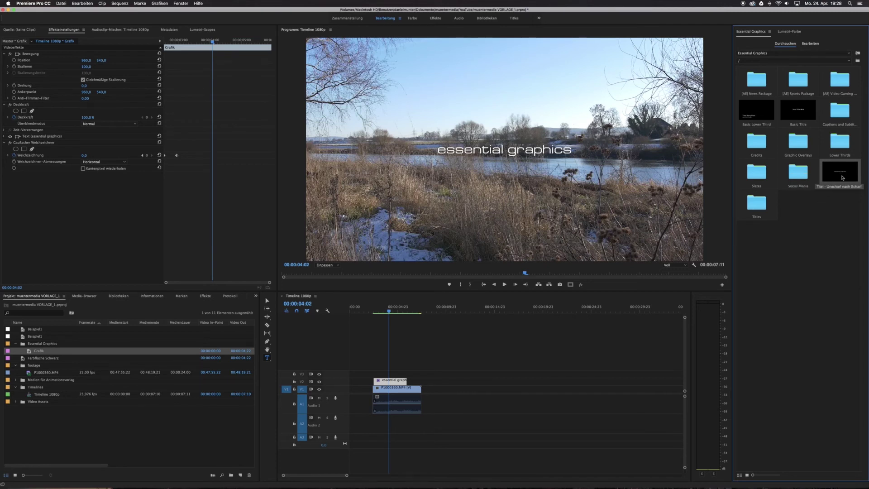
Place another 'Titel - Unscharf nach Scharf' copy on V2 near 00:00:11 and select it.
mouse_move(832, 178)
mouse_down()
mouse_move(684, 292)
mouse_move(476, 380)
mouse_up()
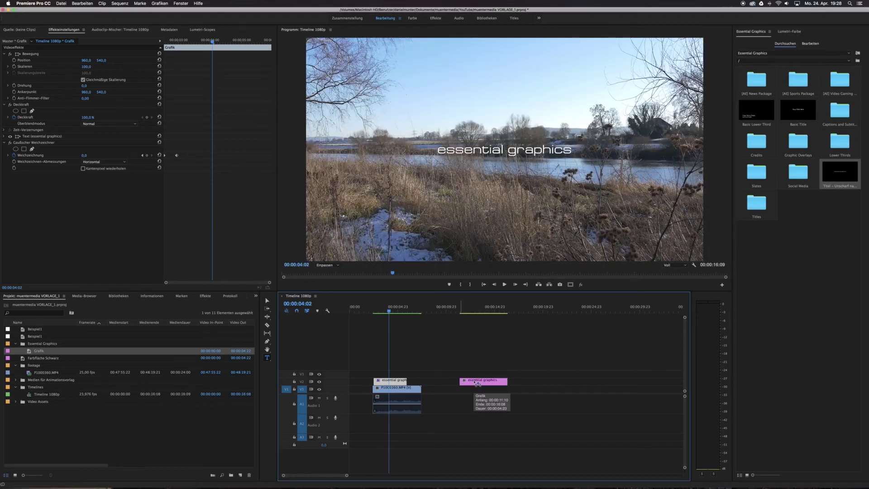
click(472, 308)
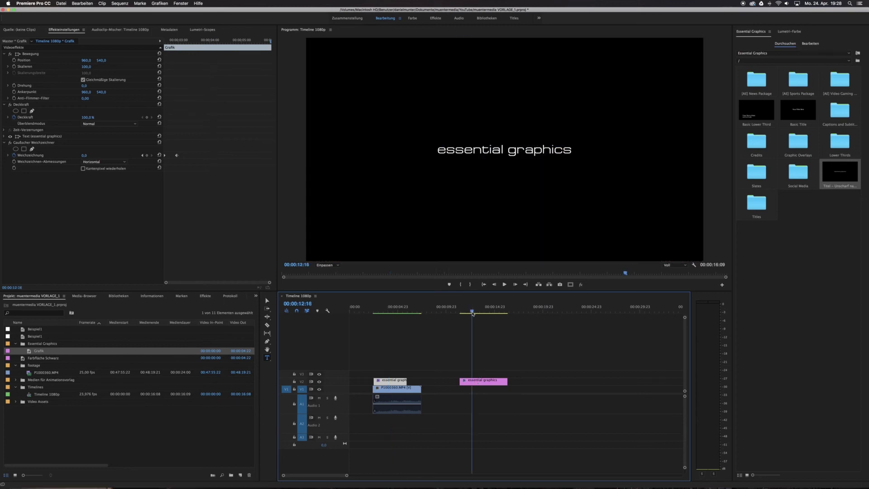
click(484, 382)
click(160, 3)
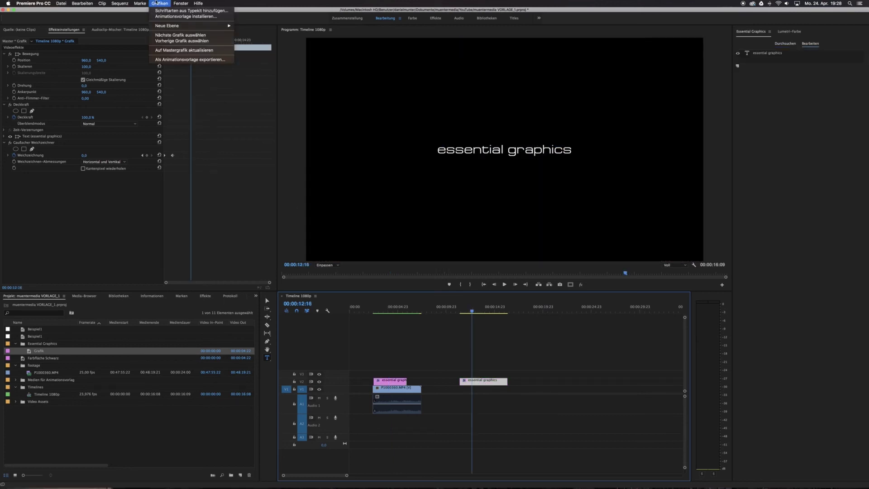
Start and cancel a motion graphics template export, then park the playhead at 00:00:12:00.
click(195, 60)
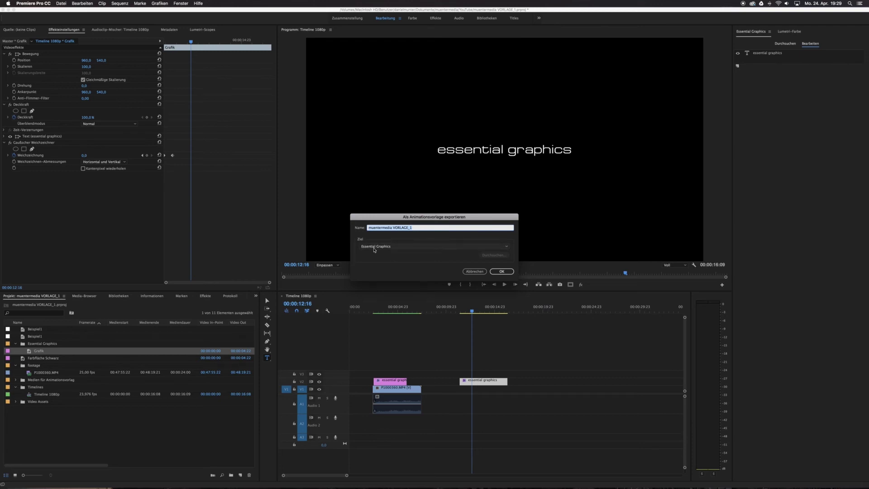
click(475, 271)
click(473, 312)
drag(474, 312, 465, 312)
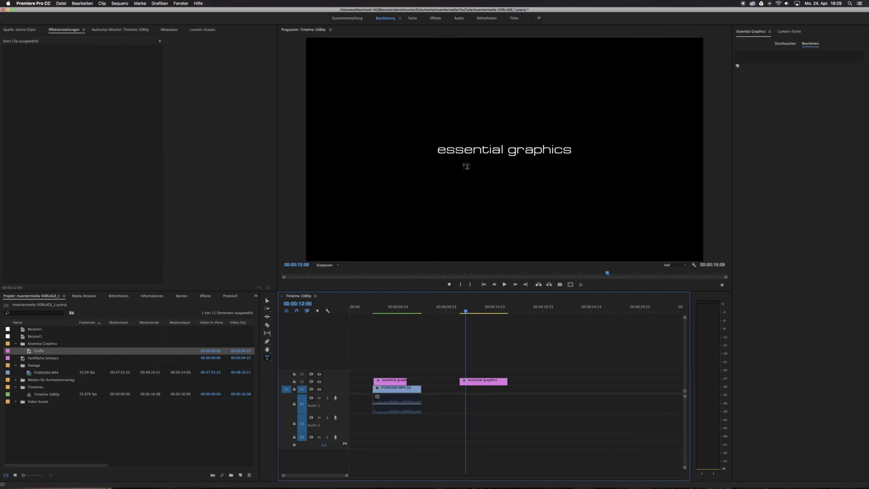
Add a rectangular mask to the title's text layer, position it, then delete it.
click(384, 311)
click(404, 392)
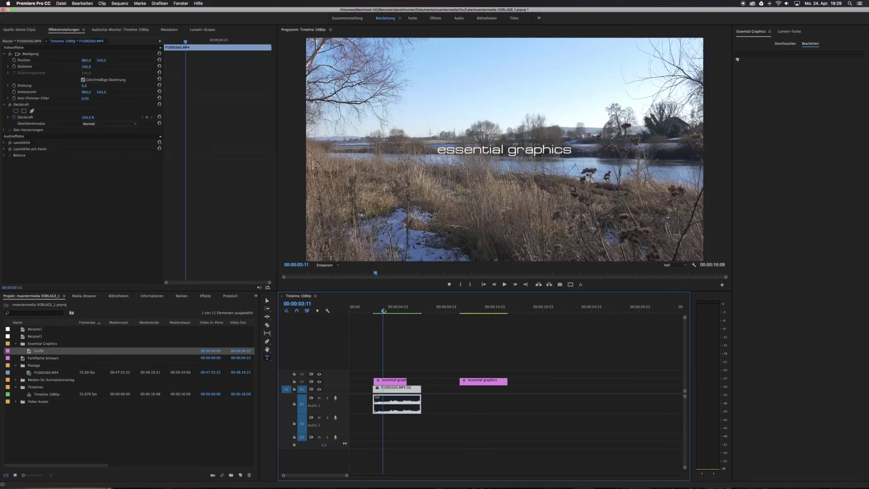
click(401, 381)
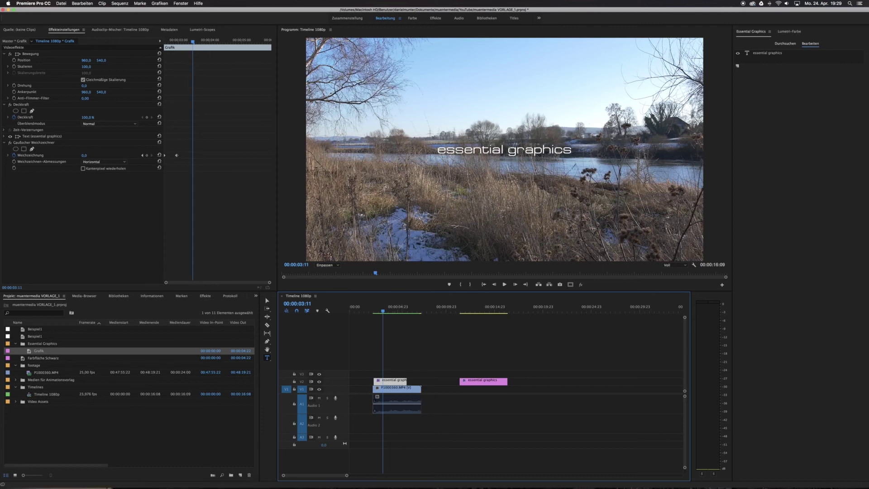
click(33, 136)
click(4, 136)
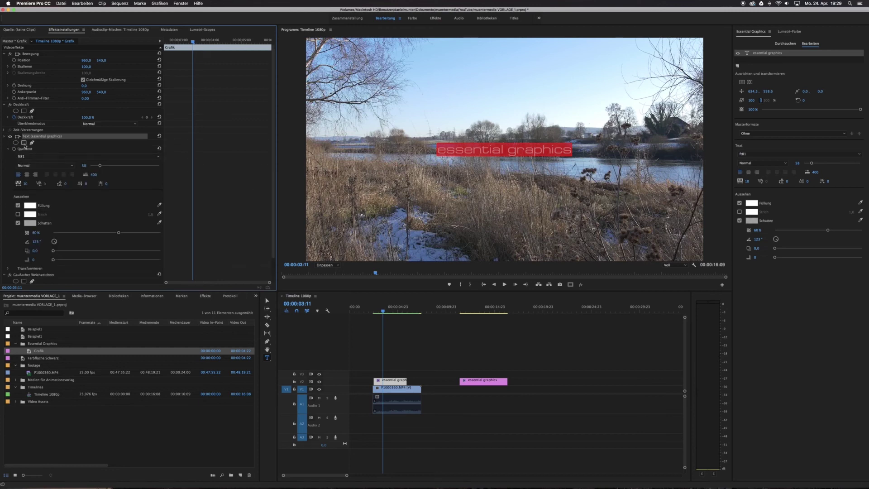
click(24, 143)
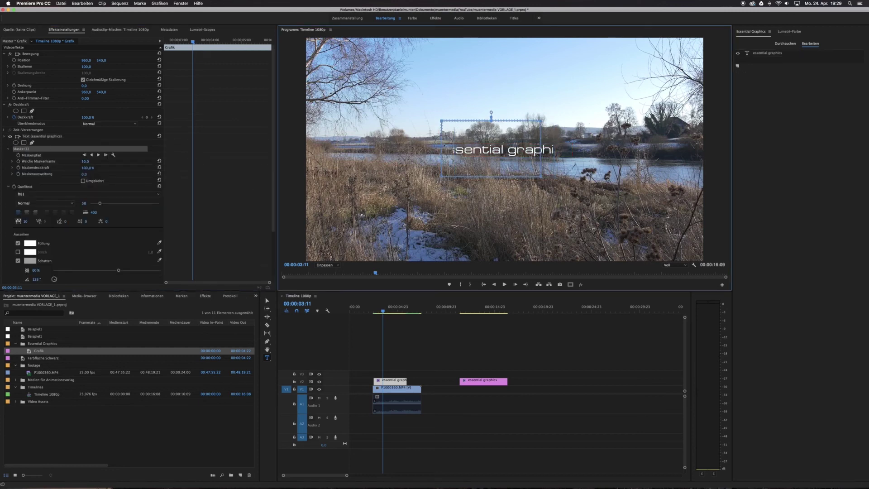
drag(452, 140, 446, 141)
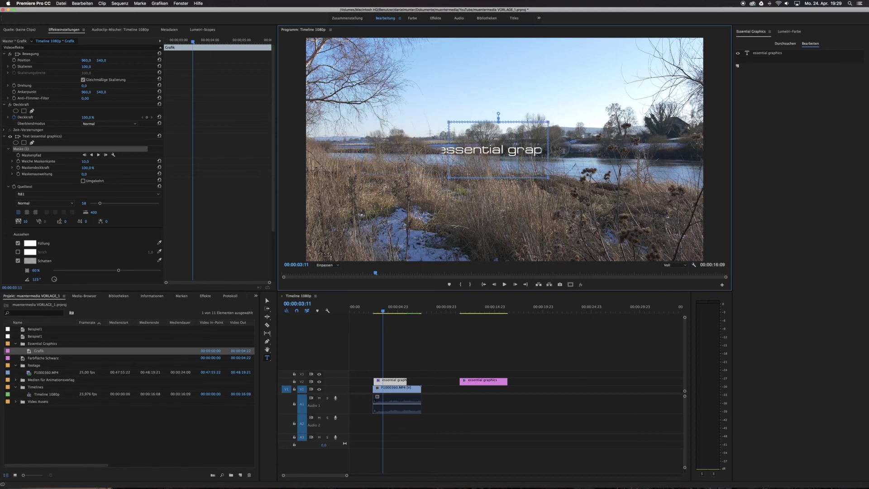
drag(562, 149, 453, 147)
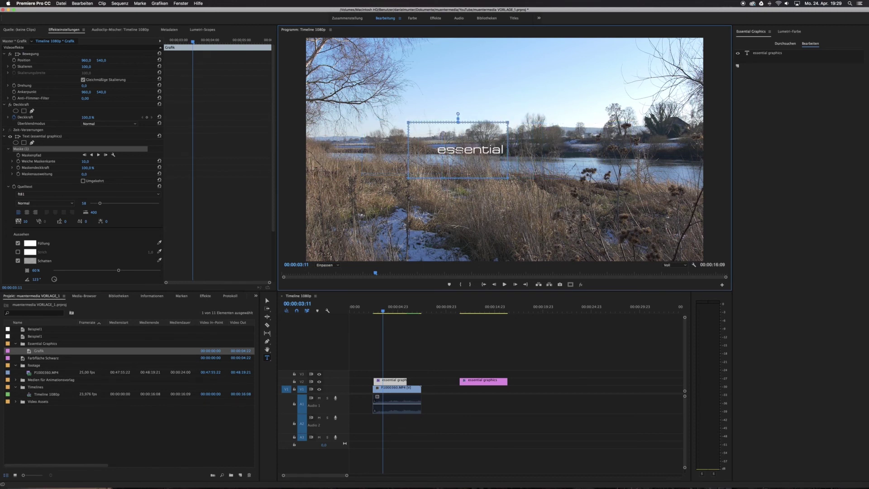
drag(456, 147, 450, 148)
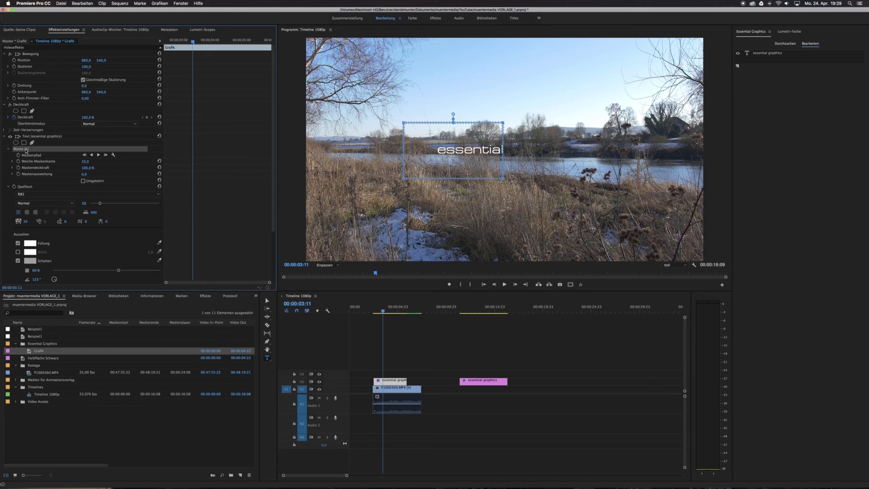
key(Delete)
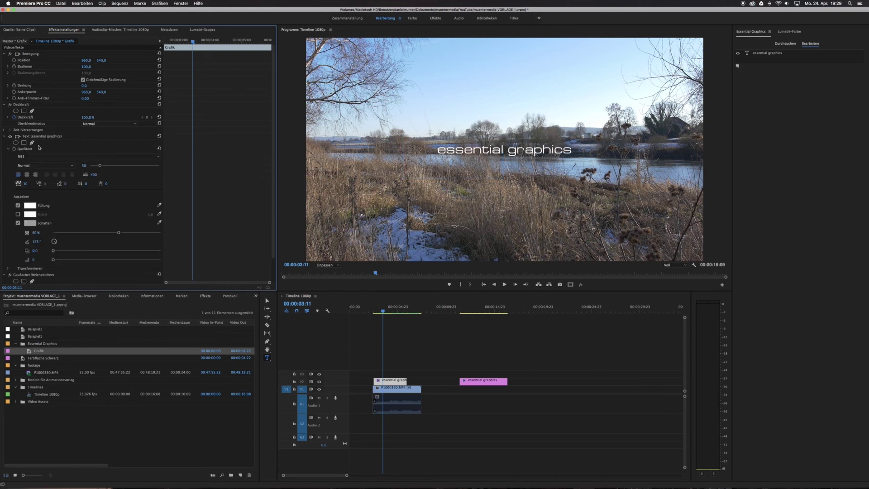
Reselect the text layer, return to the selection tool, and open Grafiken > Neue Ebene.
click(38, 137)
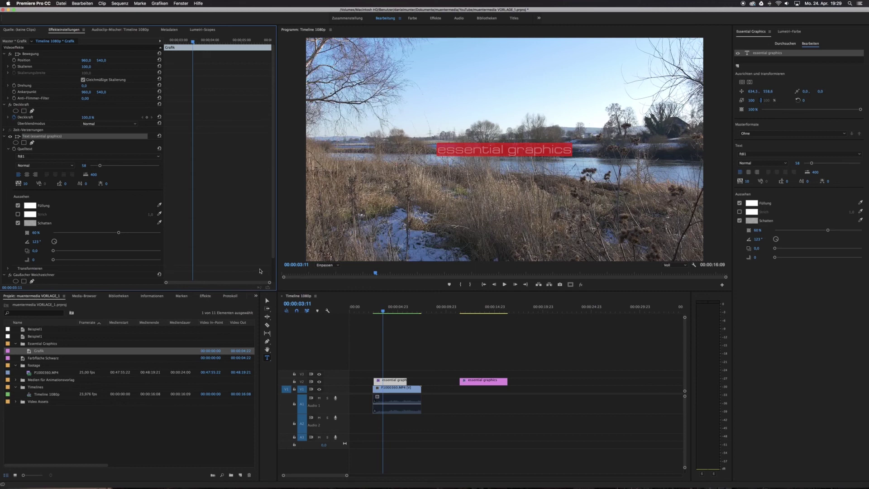
click(267, 301)
click(346, 354)
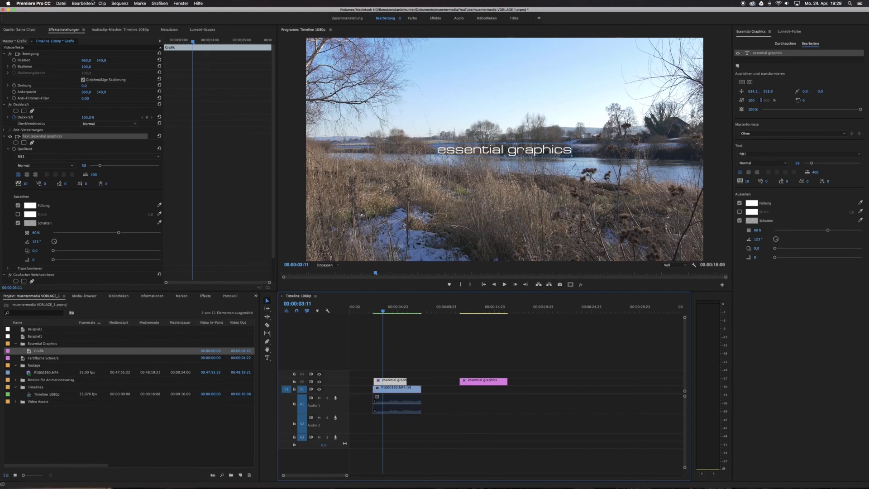
click(161, 3)
mouse_move(190, 26)
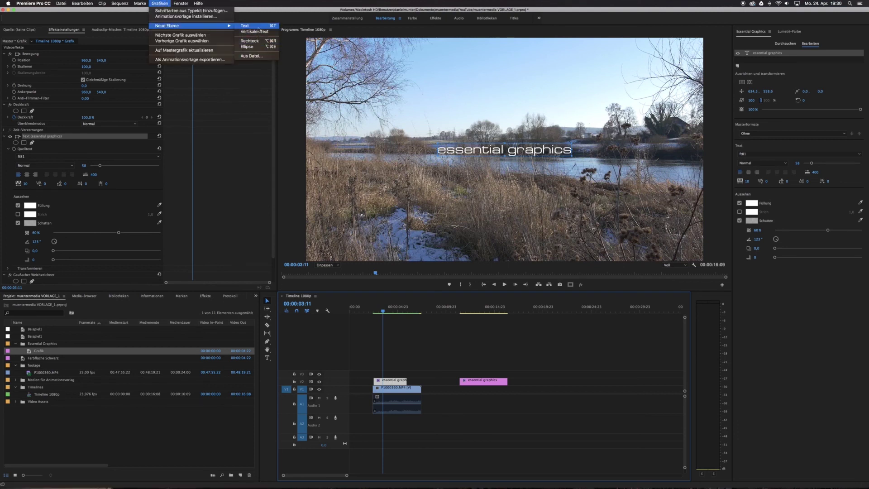
Add a rectangle layer filled with tan A2886F sampled from the footage, placed right of centre.
click(253, 44)
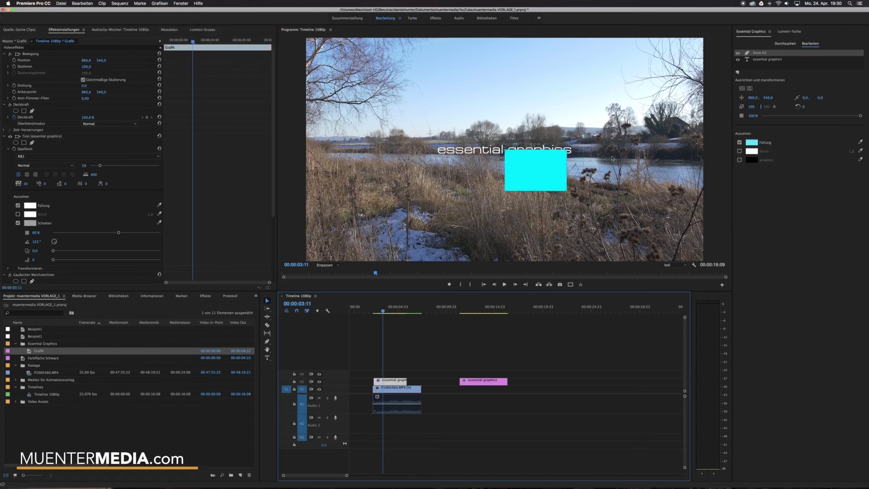
drag(546, 171, 464, 157)
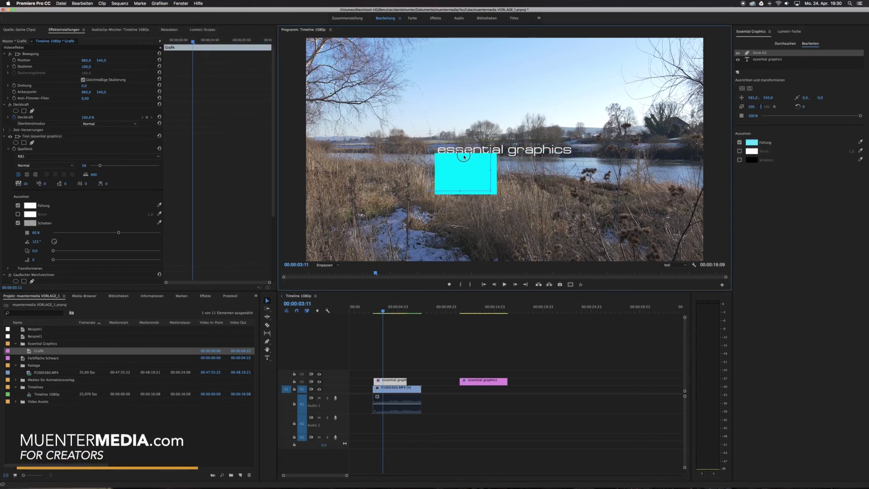
click(752, 142)
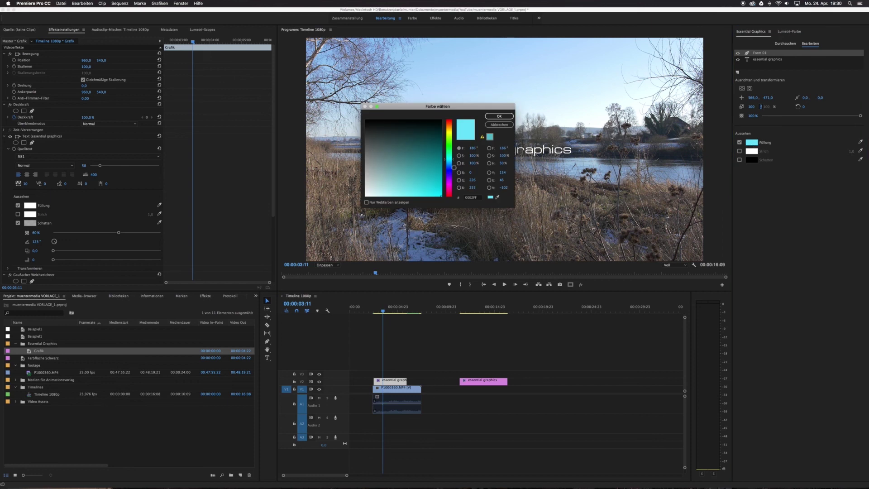
click(497, 197)
click(322, 189)
drag(322, 190, 318, 194)
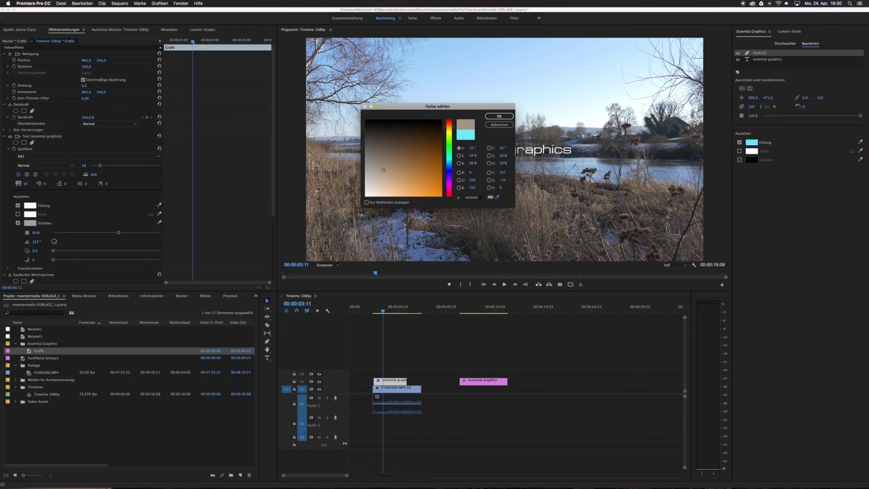
click(500, 116)
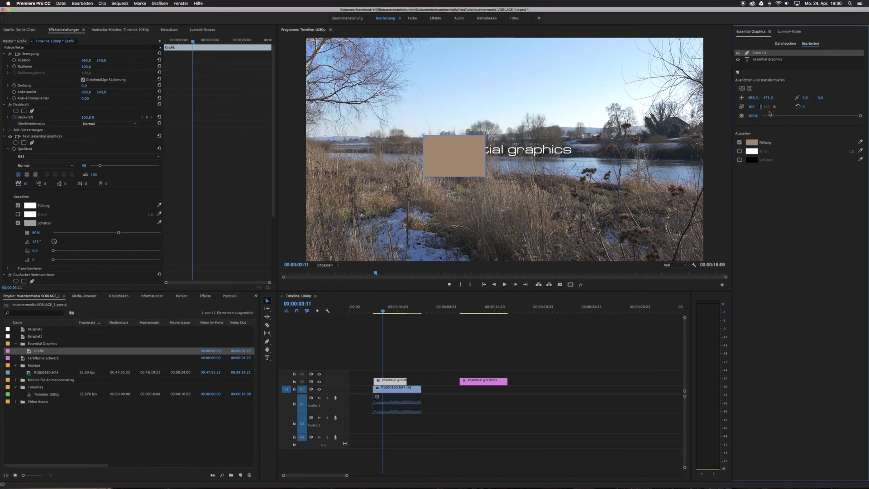
drag(856, 117, 862, 116)
drag(459, 152, 574, 146)
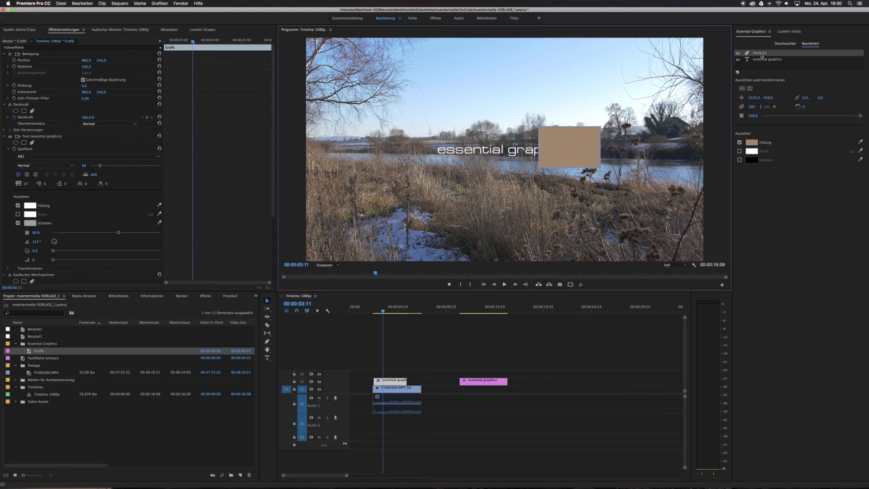
Move Form 01 below the text layer and widen the rectangle behind the title text.
drag(762, 54, 762, 63)
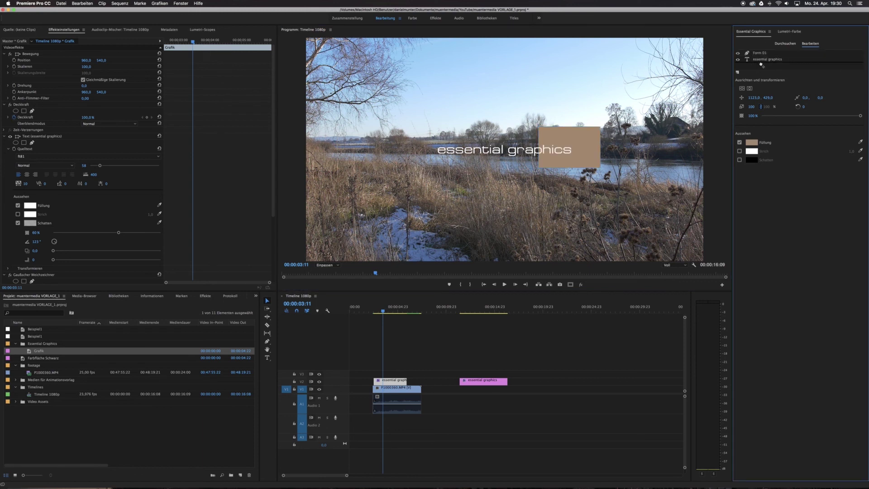
click(595, 145)
drag(592, 148, 569, 153)
drag(517, 152, 435, 153)
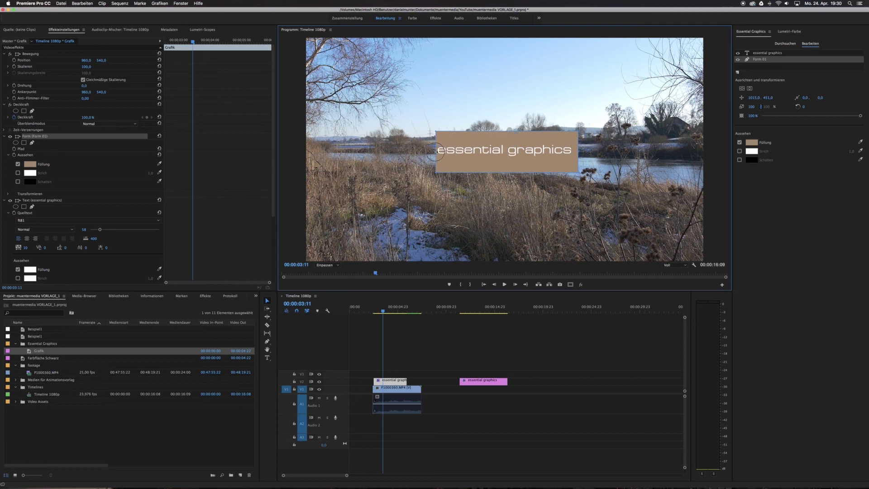
drag(435, 152, 430, 152)
click(551, 118)
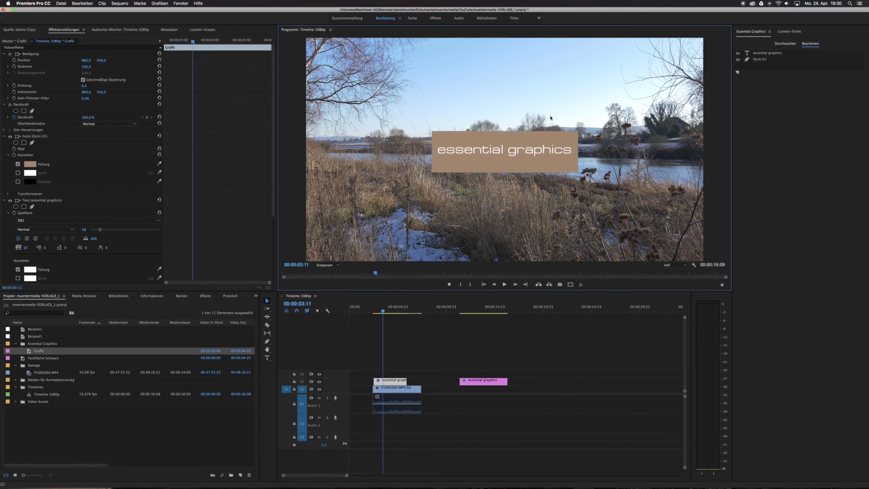
click(519, 139)
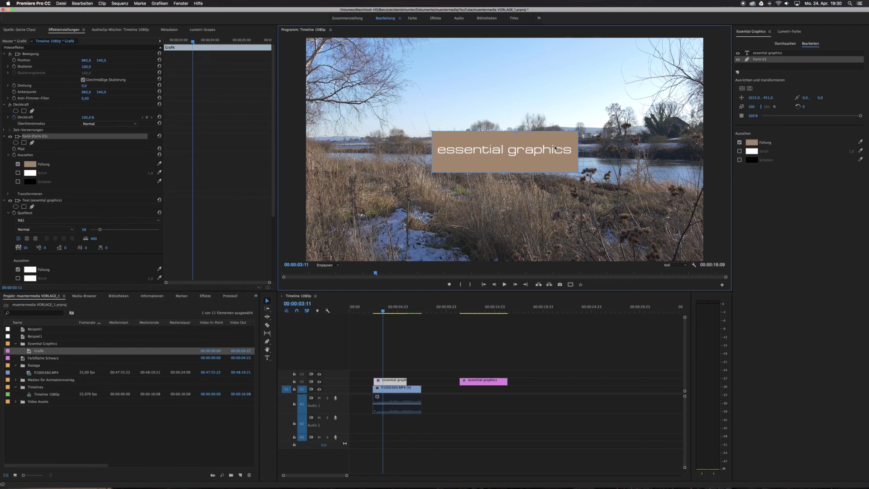
mouse_move(578, 151)
mouse_down()
mouse_move(551, 151)
mouse_move(575, 150)
mouse_up()
Shorten the rectangle's height, centre it horizontally, and set its opacity to 62%.
click(584, 142)
click(491, 147)
drag(504, 132, 505, 138)
drag(506, 173, 505, 161)
click(742, 88)
click(750, 88)
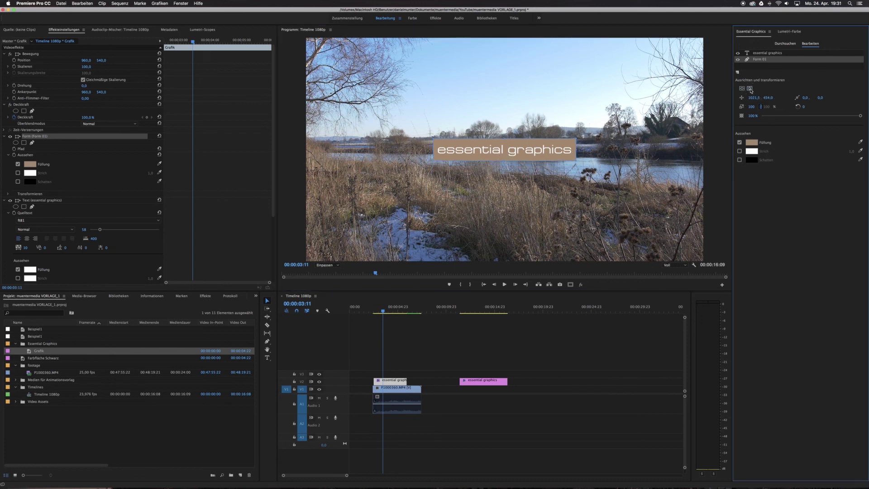
click(824, 116)
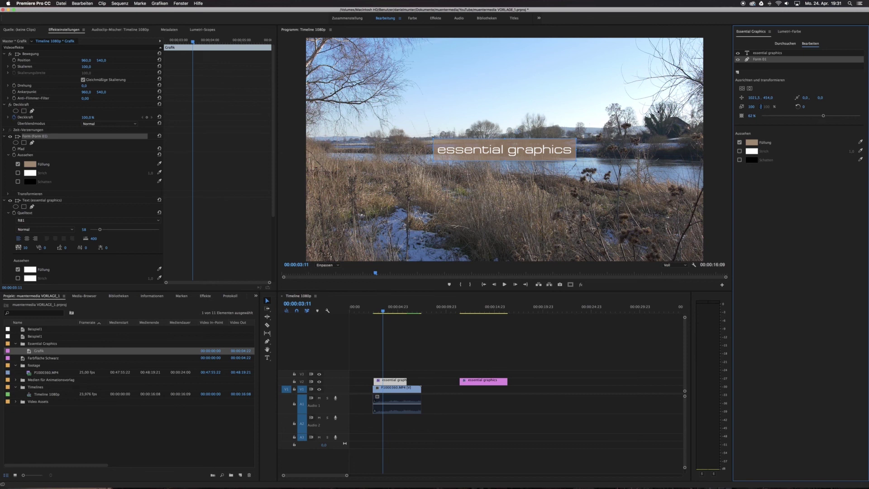
click(659, 111)
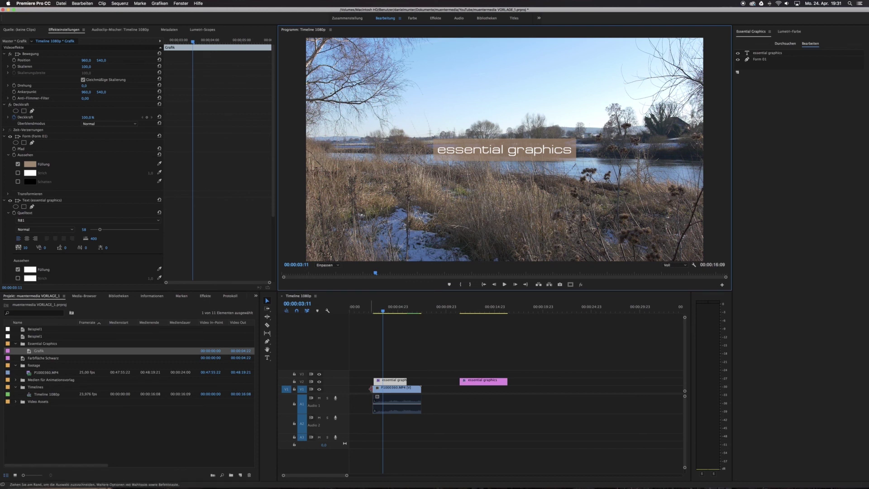
click(394, 381)
click(154, 4)
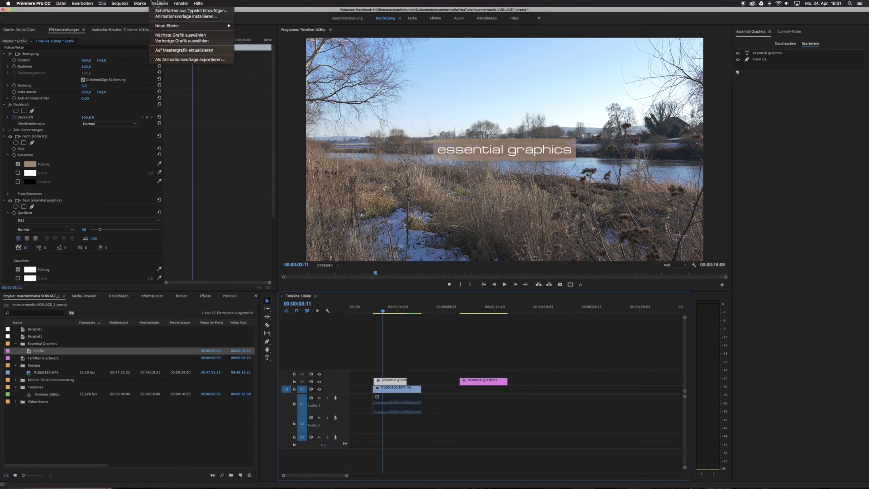
click(350, 12)
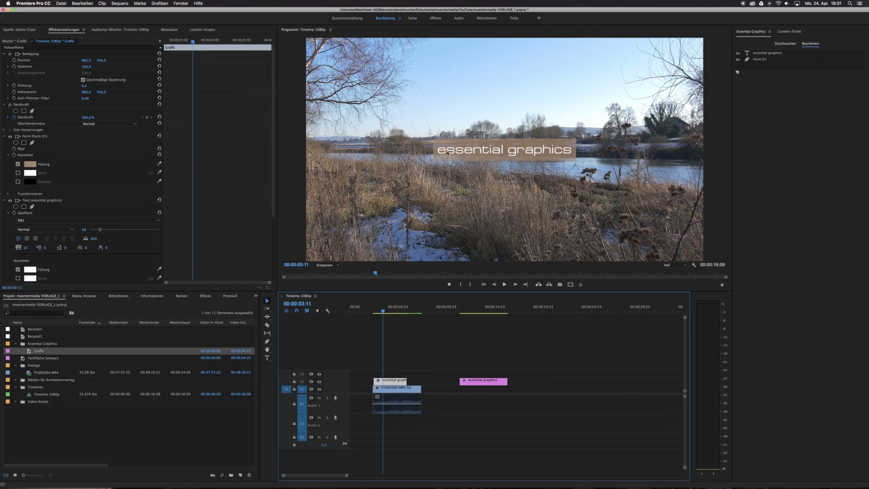
click(603, 136)
click(570, 143)
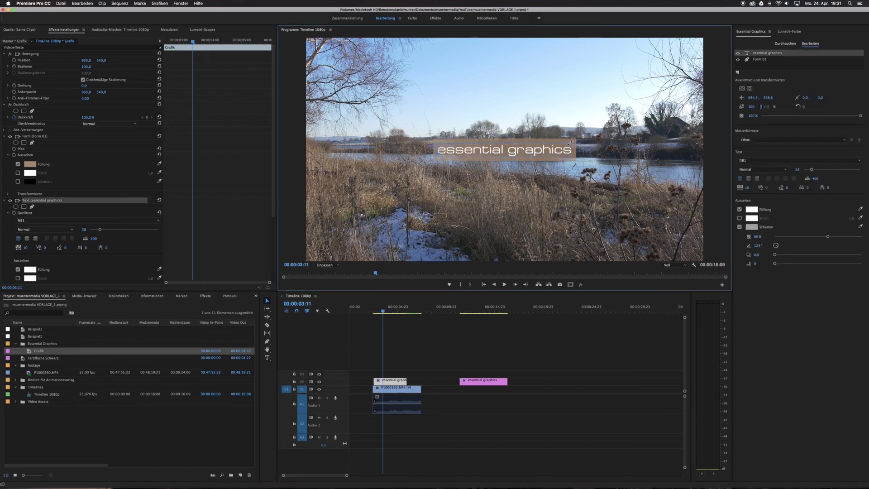
click(574, 140)
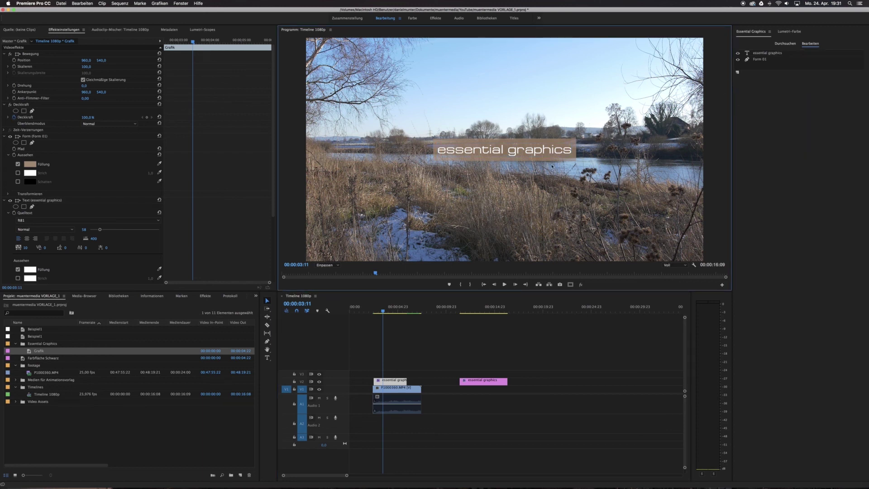
click(550, 153)
click(555, 160)
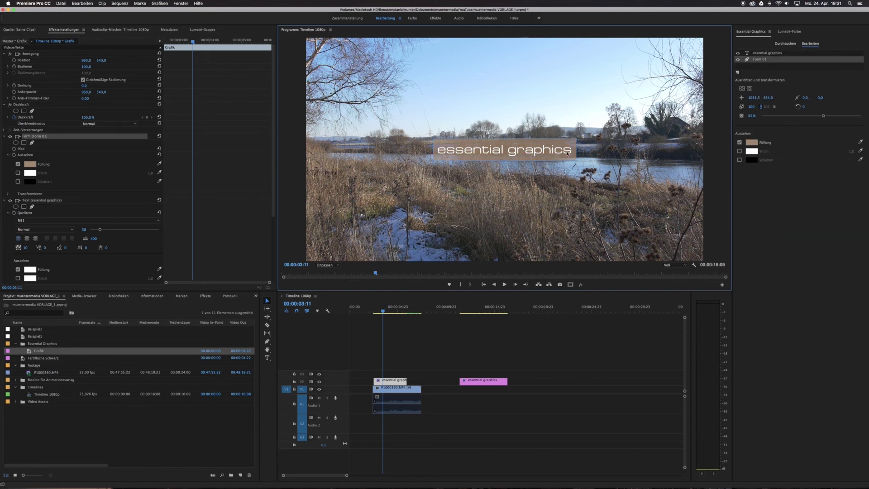
mouse_move(576, 152)
mouse_down()
mouse_move(552, 150)
mouse_move(578, 151)
mouse_up()
click(611, 147)
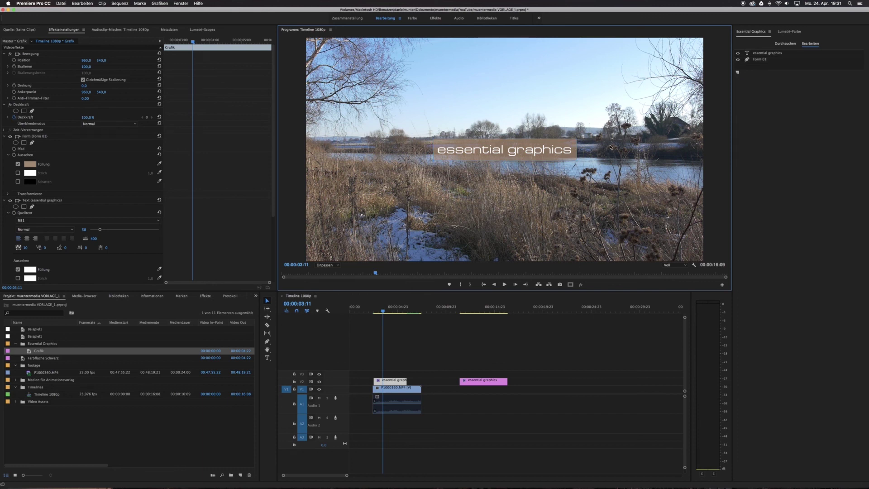